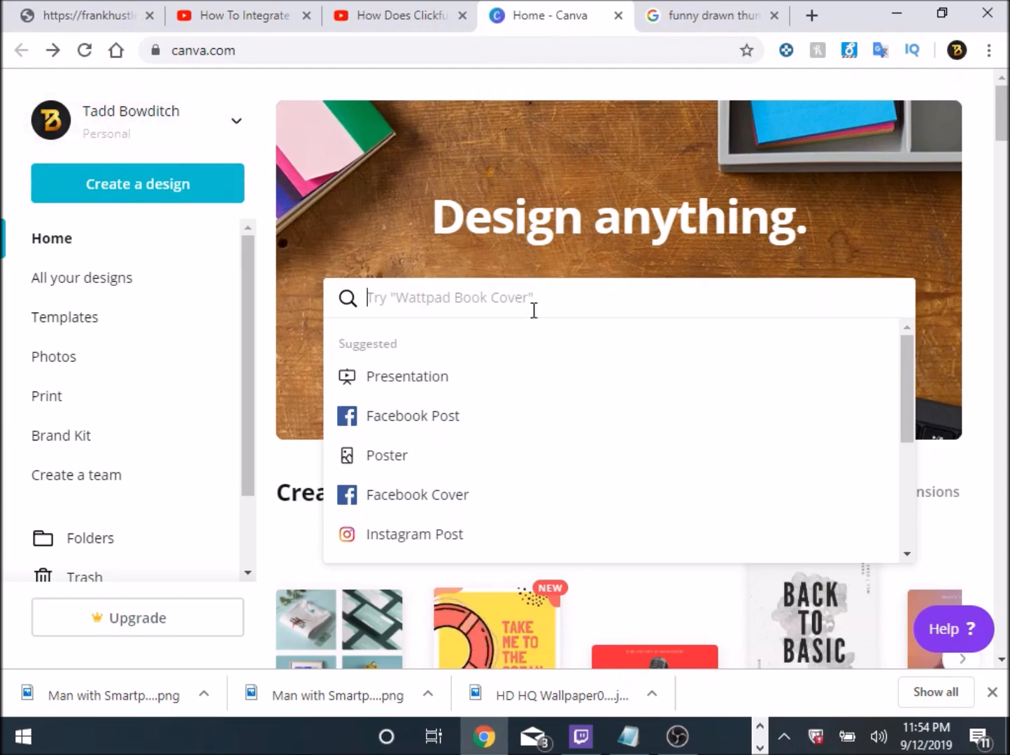
# Open the "Autumn Lookbook" template from the YouTube Thumbnail category as a new design
pyautogui.click(299, 321)
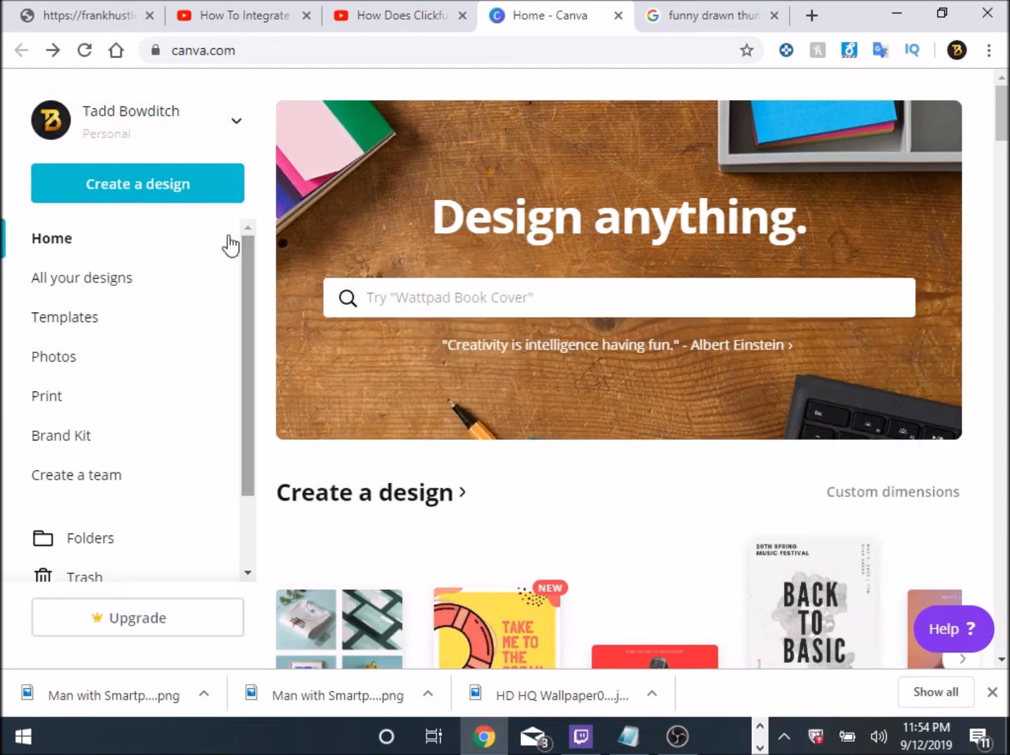
pyautogui.scroll(-3, 734, 311)
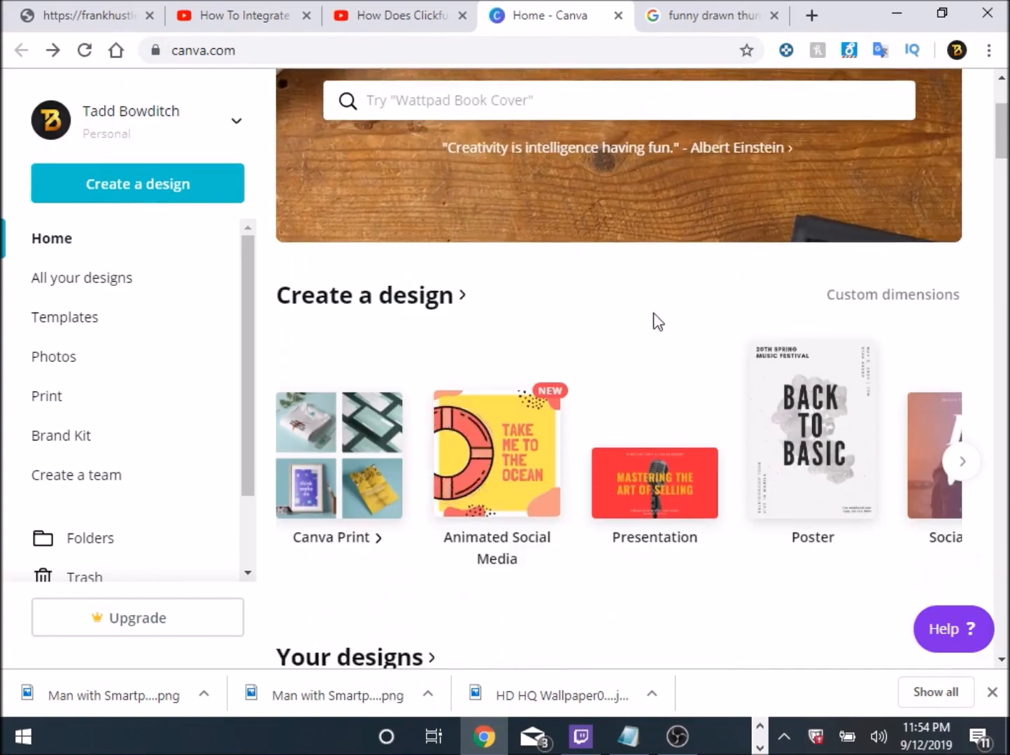
pyautogui.scroll(-7, 656, 321)
pyautogui.scroll(-14, 753, 315)
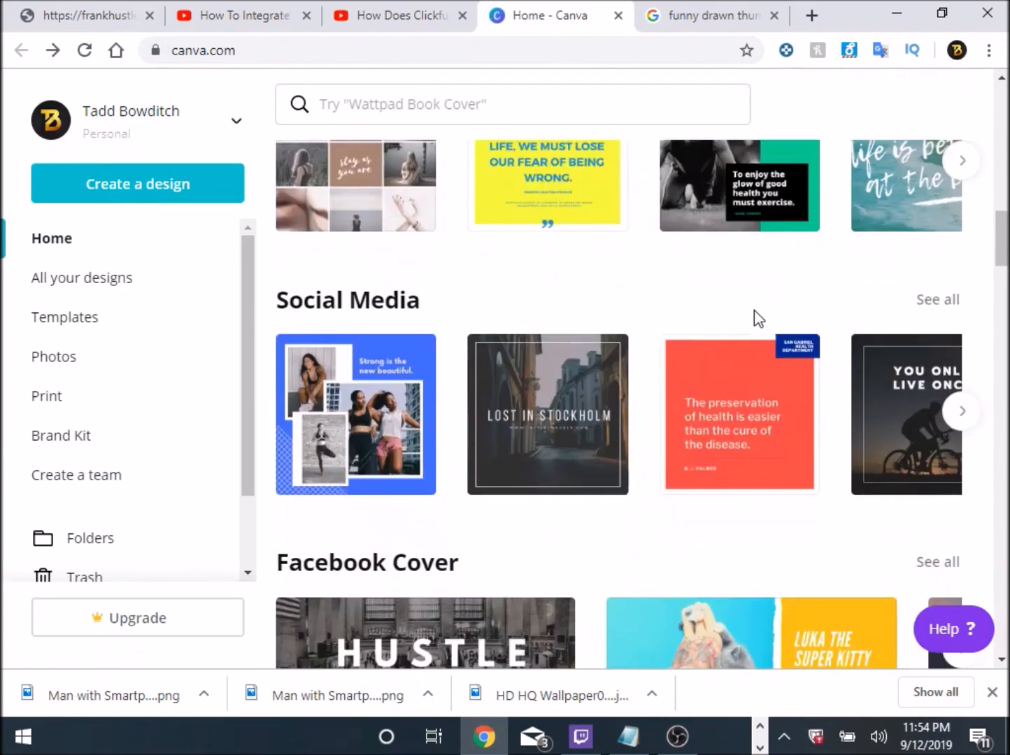
pyautogui.scroll(-10, 755, 321)
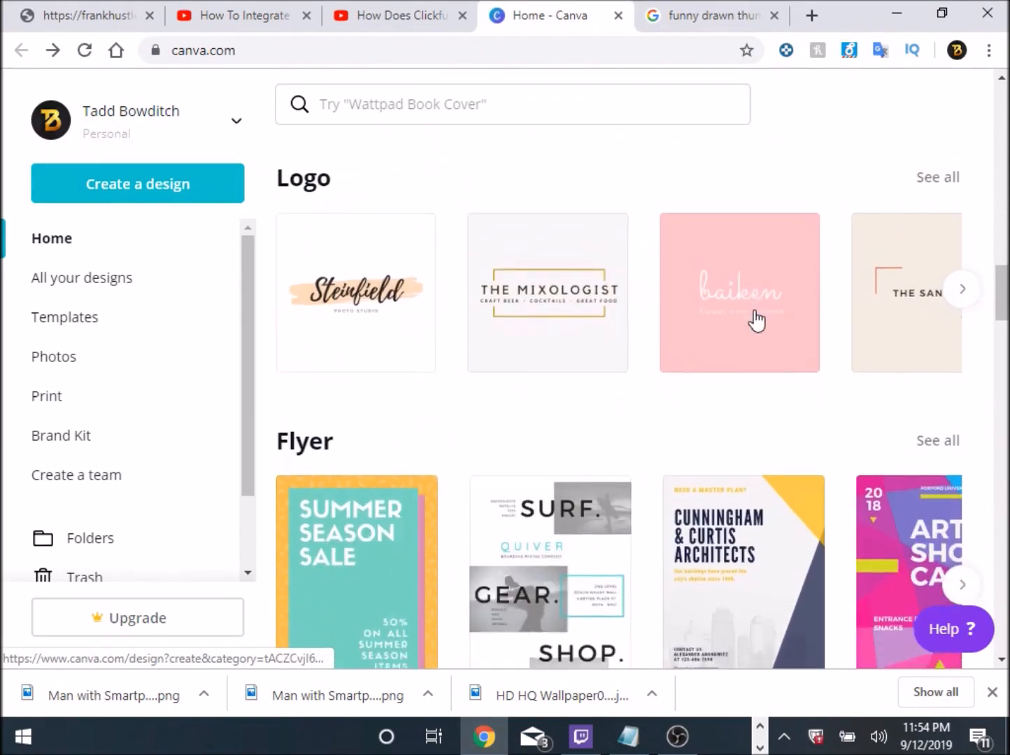
pyautogui.scroll(-12, 754, 310)
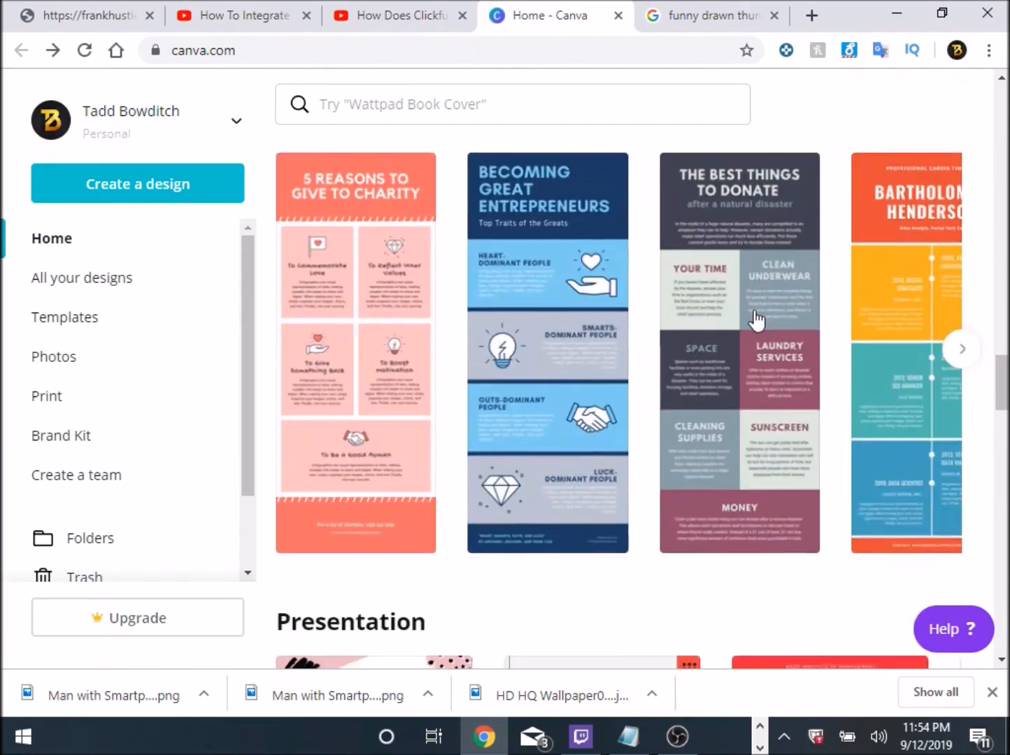
pyautogui.scroll(-11, 753, 310)
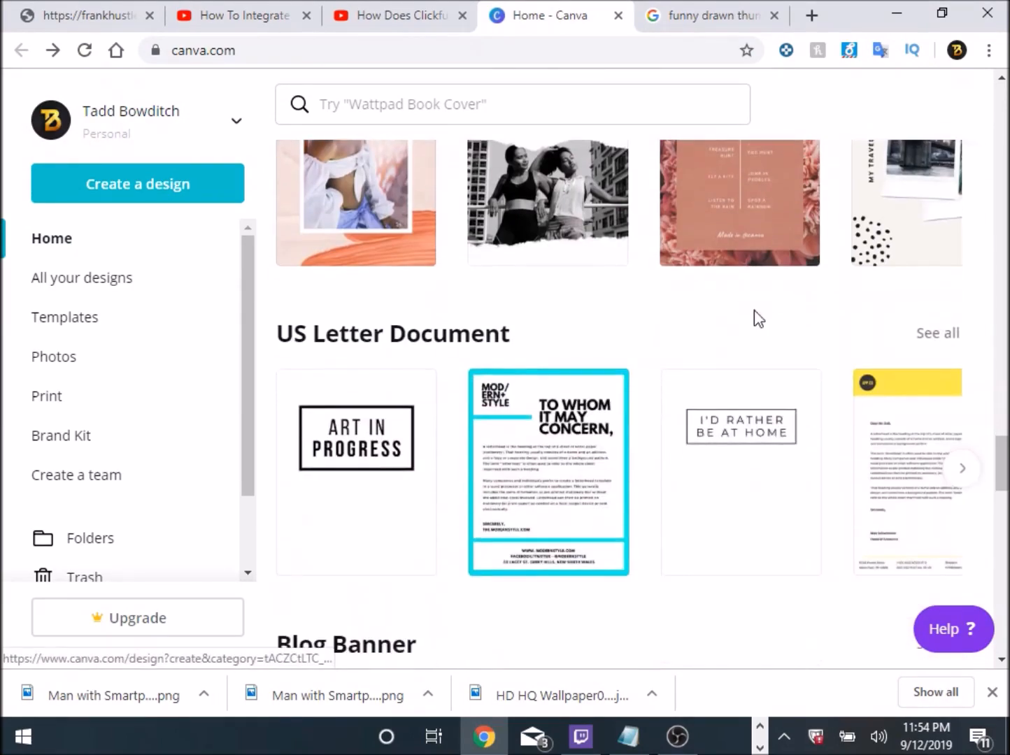
pyautogui.scroll(-7, 753, 309)
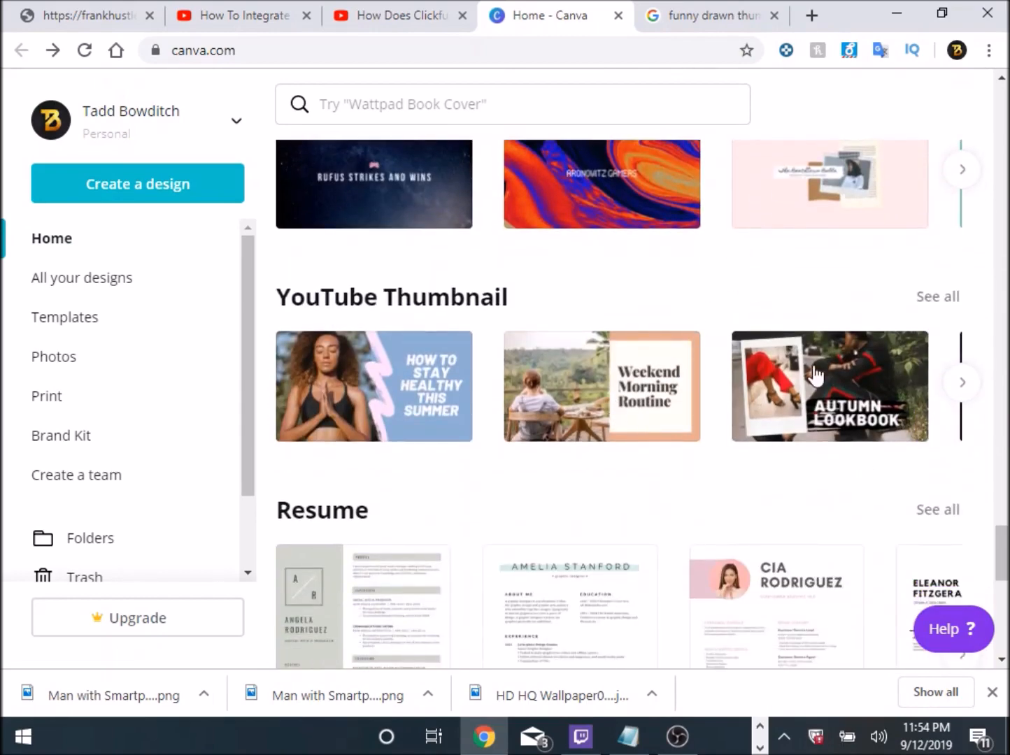
pyautogui.click(834, 405)
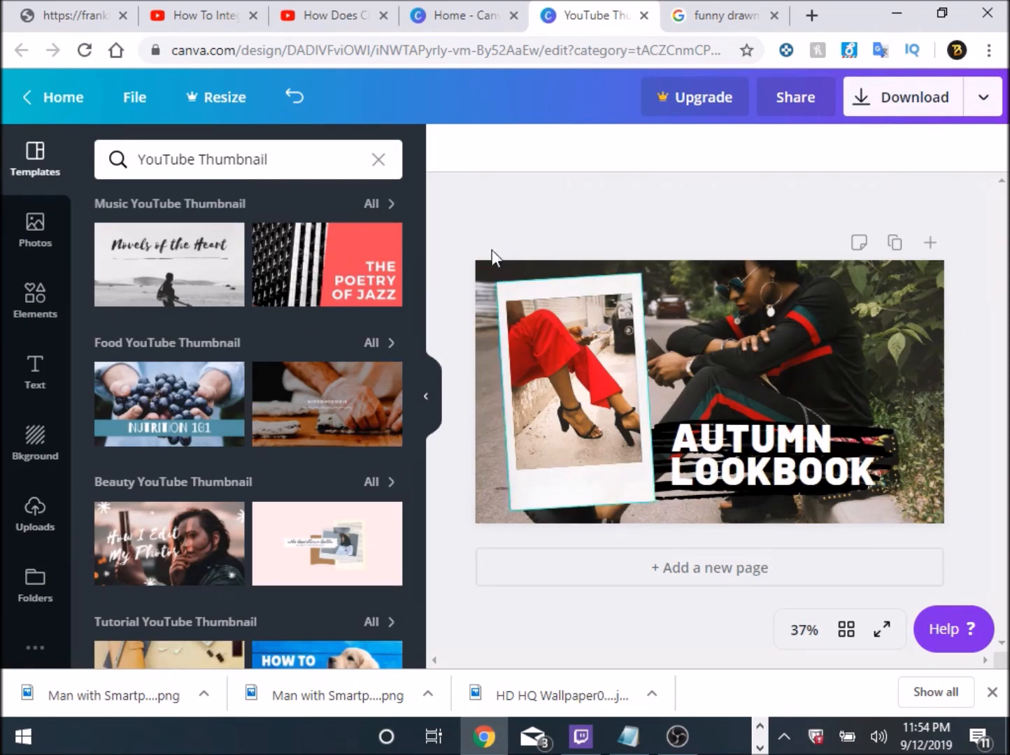
# From the Google image results, save the smiling American football with two thumbs up as a JPEG in Saved Pictures
pyautogui.click(714, 26)
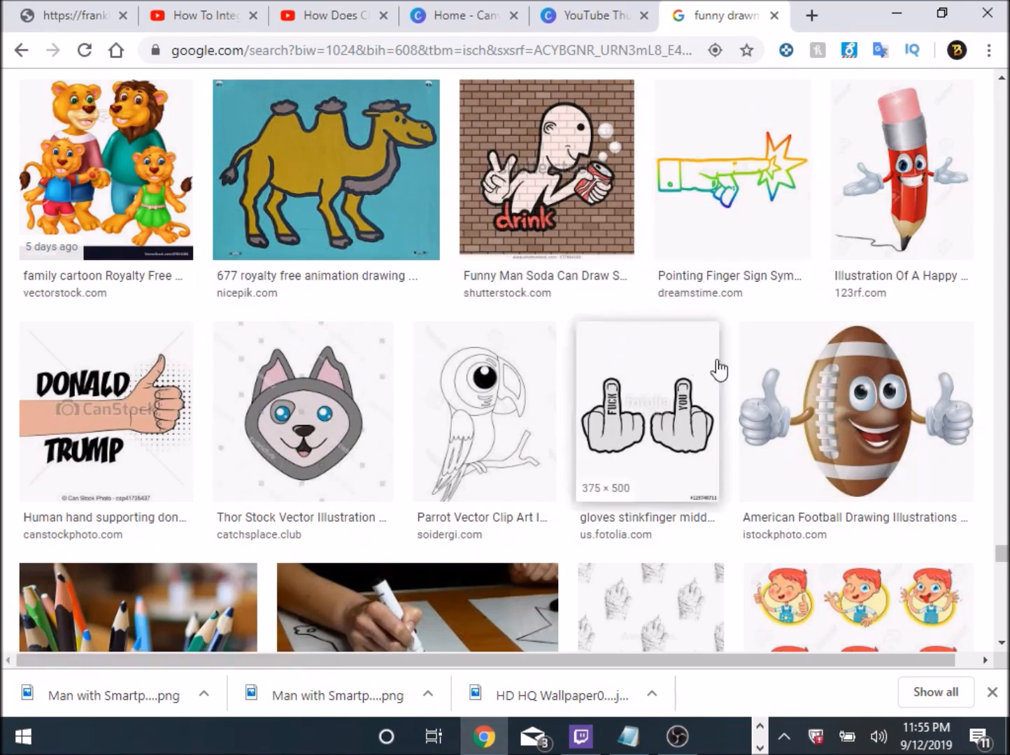
pyautogui.click(877, 419)
pyautogui.click(874, 408)
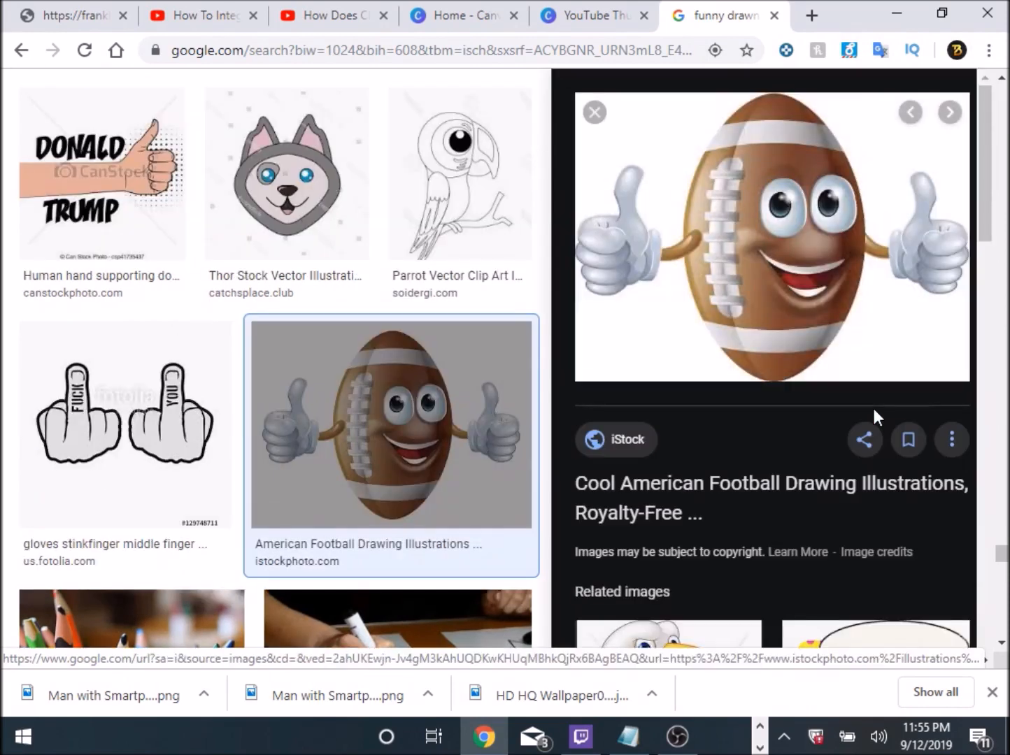
pyautogui.rightClick(775, 309)
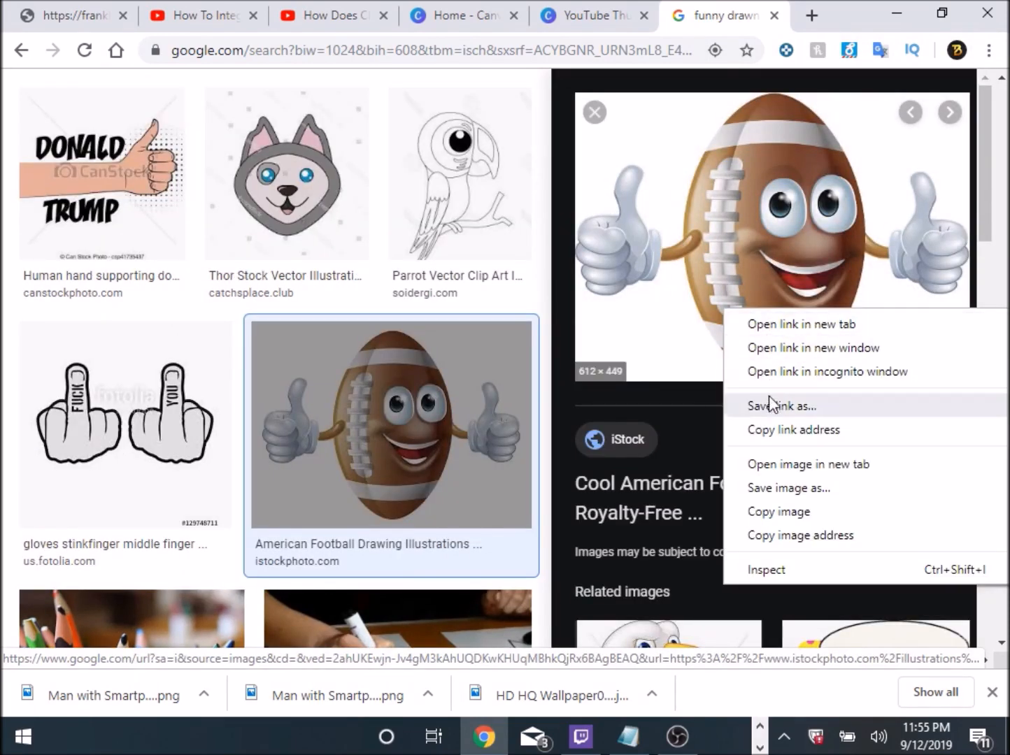
pyautogui.click(790, 492)
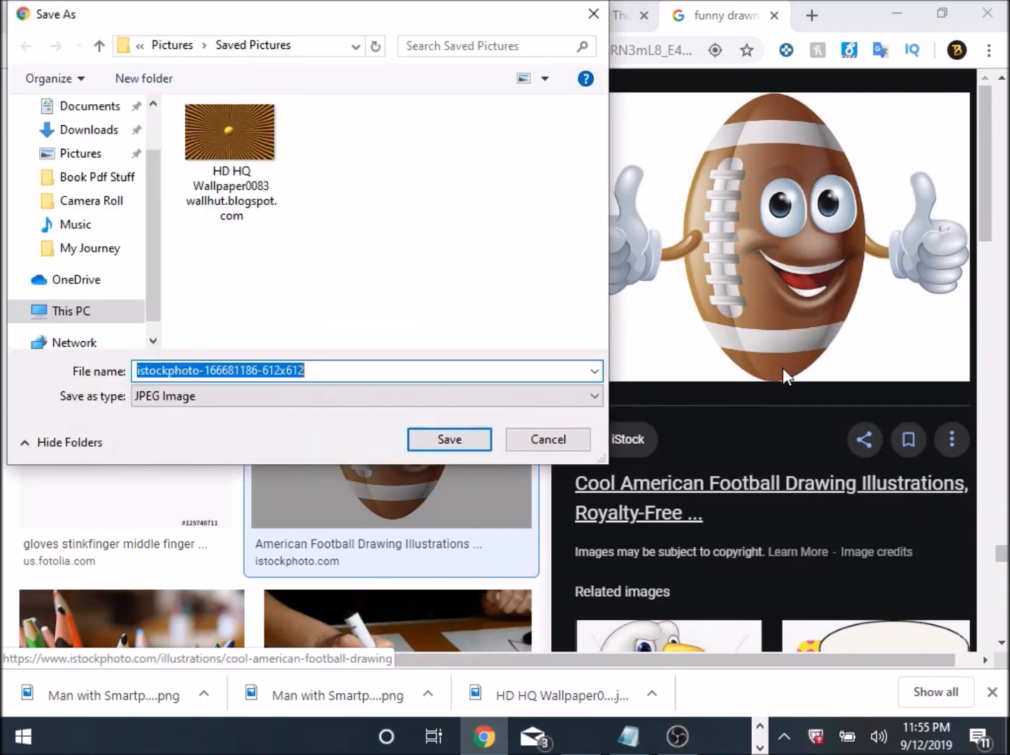
pyautogui.click(439, 449)
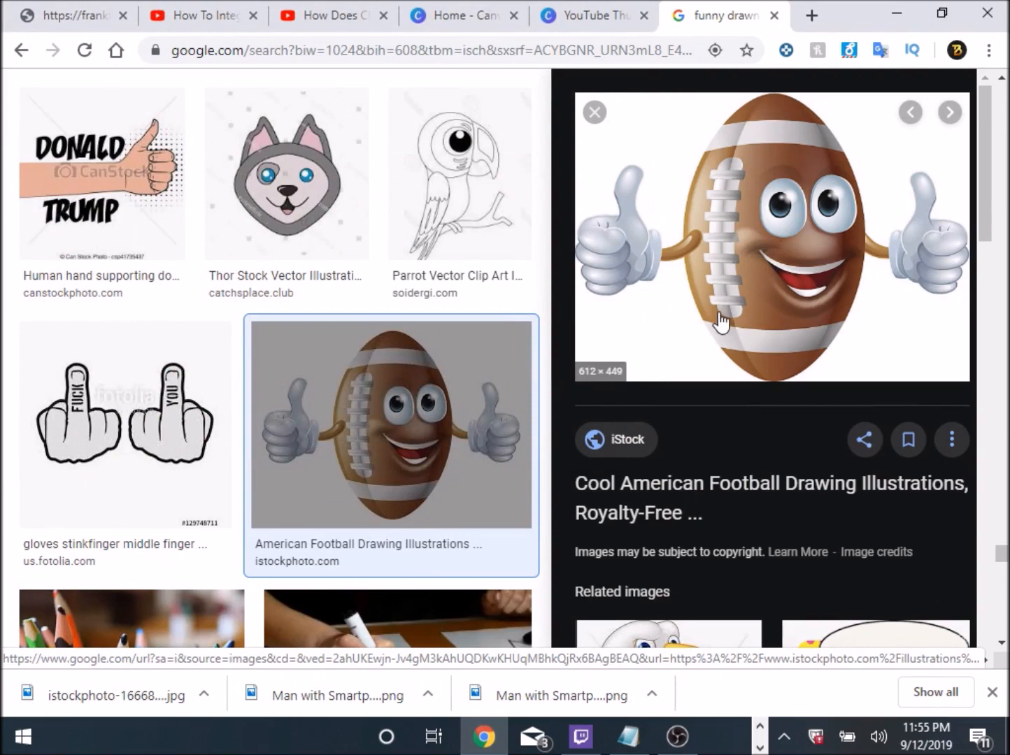
pyautogui.click(575, 21)
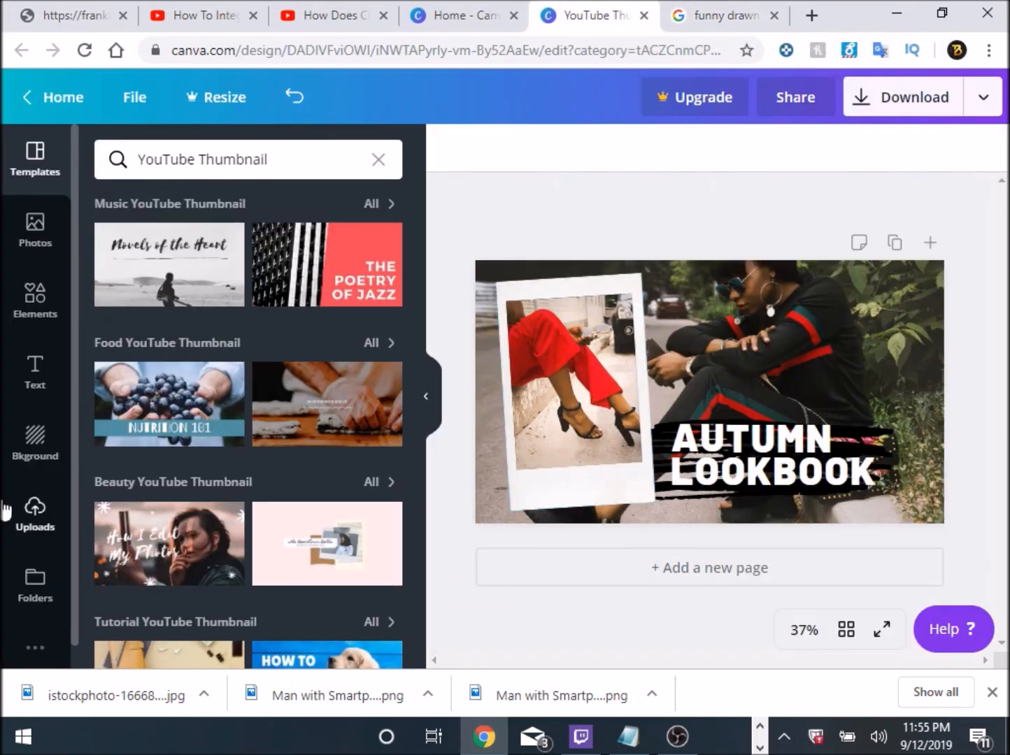
pyautogui.click(33, 530)
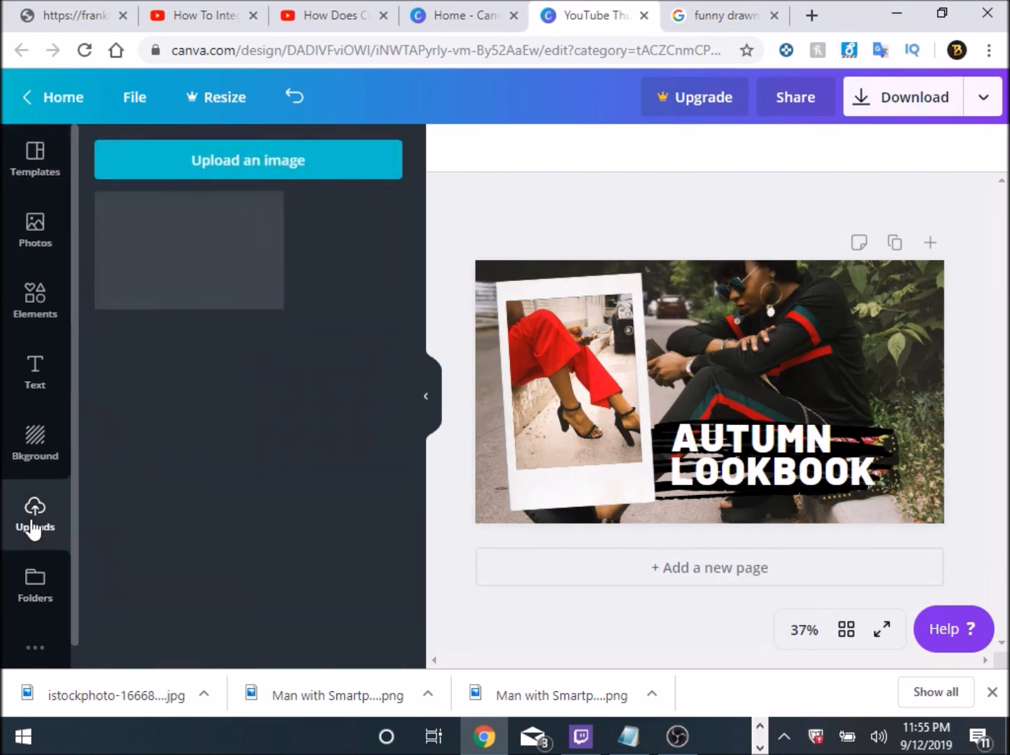
pyautogui.click(273, 165)
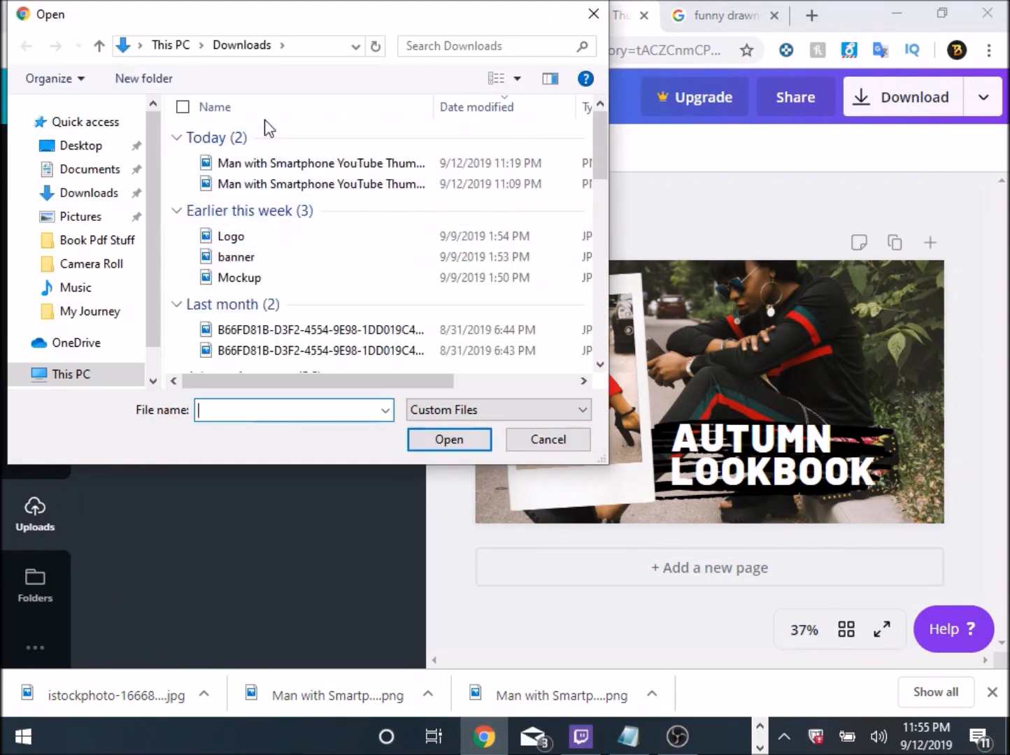
pyautogui.click(79, 221)
pyautogui.click(361, 178)
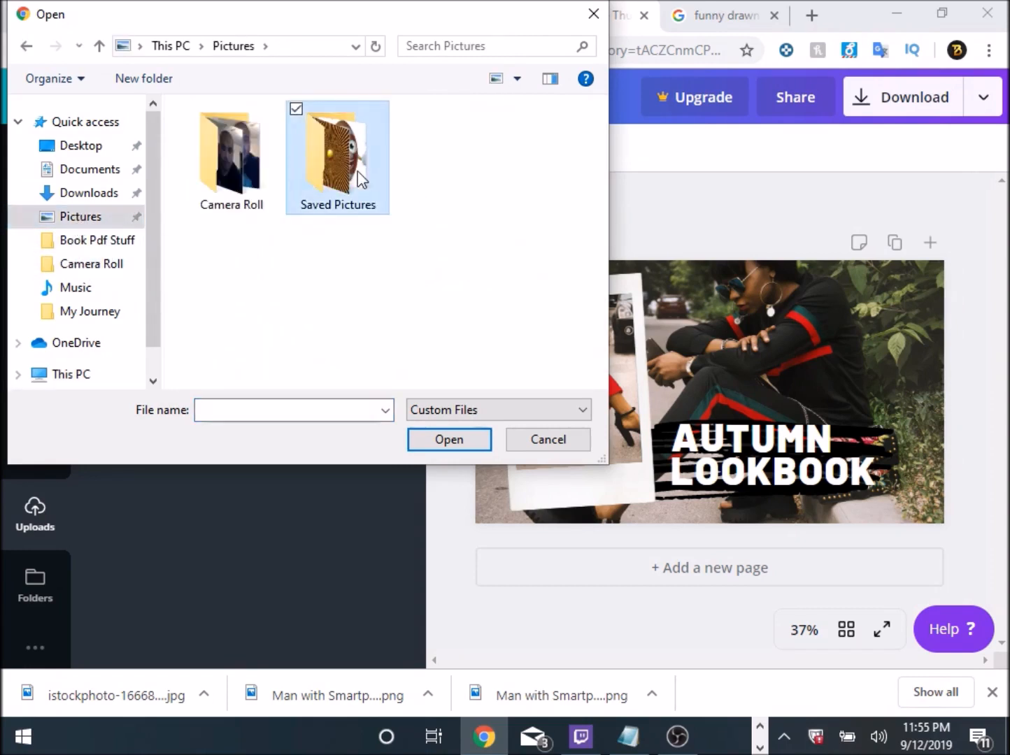
pyautogui.doubleClick(360, 178)
pyautogui.click(361, 178)
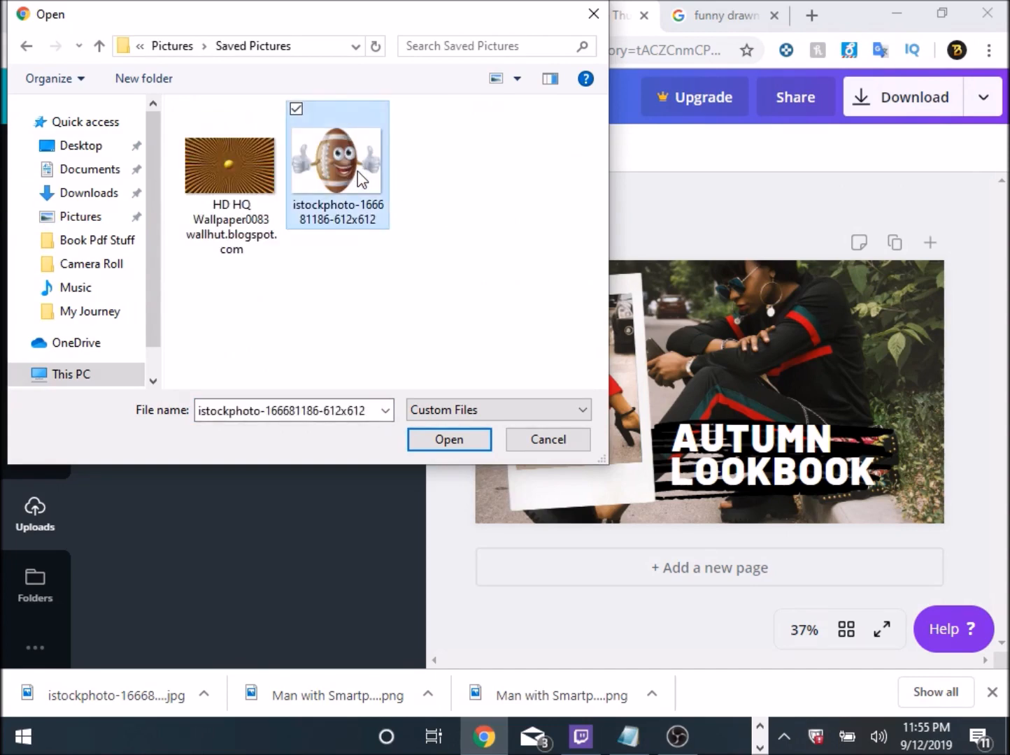
pyautogui.click(451, 441)
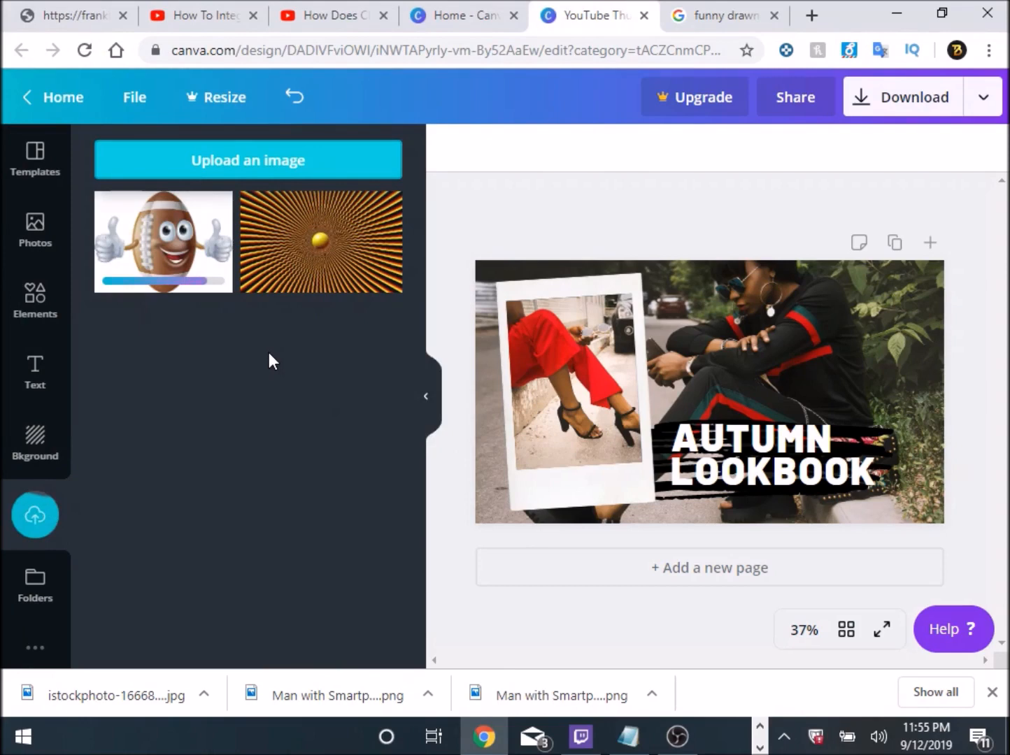
# Place the uploaded football image on the thumbnail and stretch it to cover the whole page, 720 high
pyautogui.moveTo(170, 253); pyautogui.dragTo(682, 351)
pyautogui.moveTo(611, 299); pyautogui.dragTo(545, 282)
pyautogui.moveTo(555, 384); pyautogui.dragTo(479, 397)
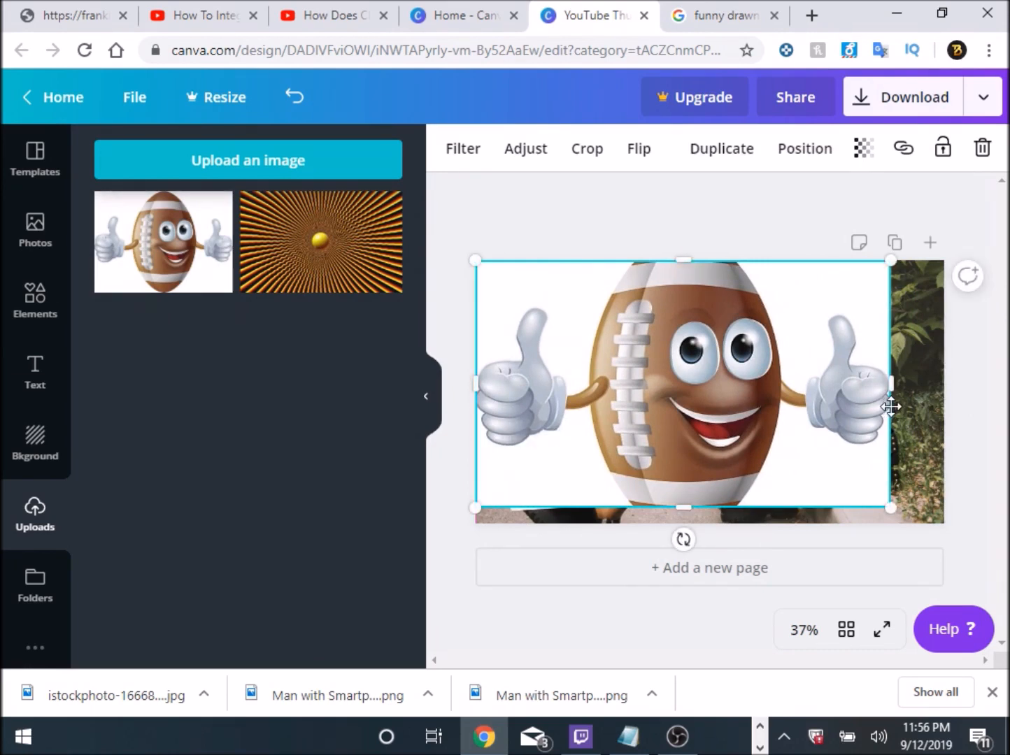
pyautogui.moveTo(890, 386); pyautogui.dragTo(942, 391)
pyautogui.moveTo(710, 508); pyautogui.dragTo(711, 526)
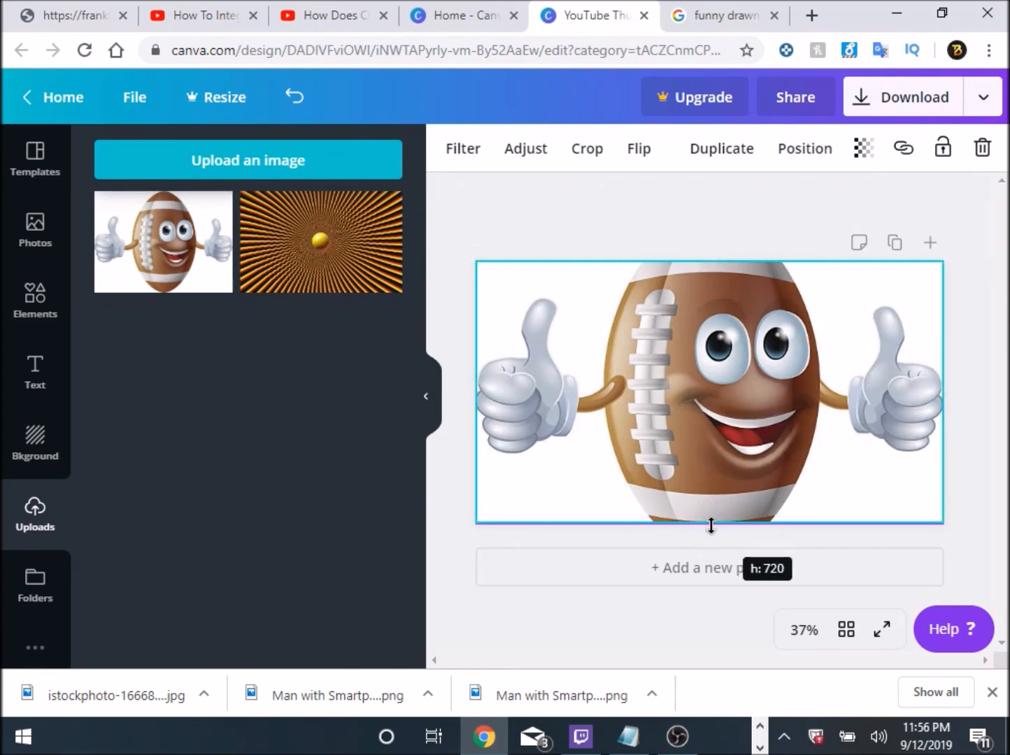
pyautogui.moveTo(710, 526); pyautogui.dragTo(711, 526)
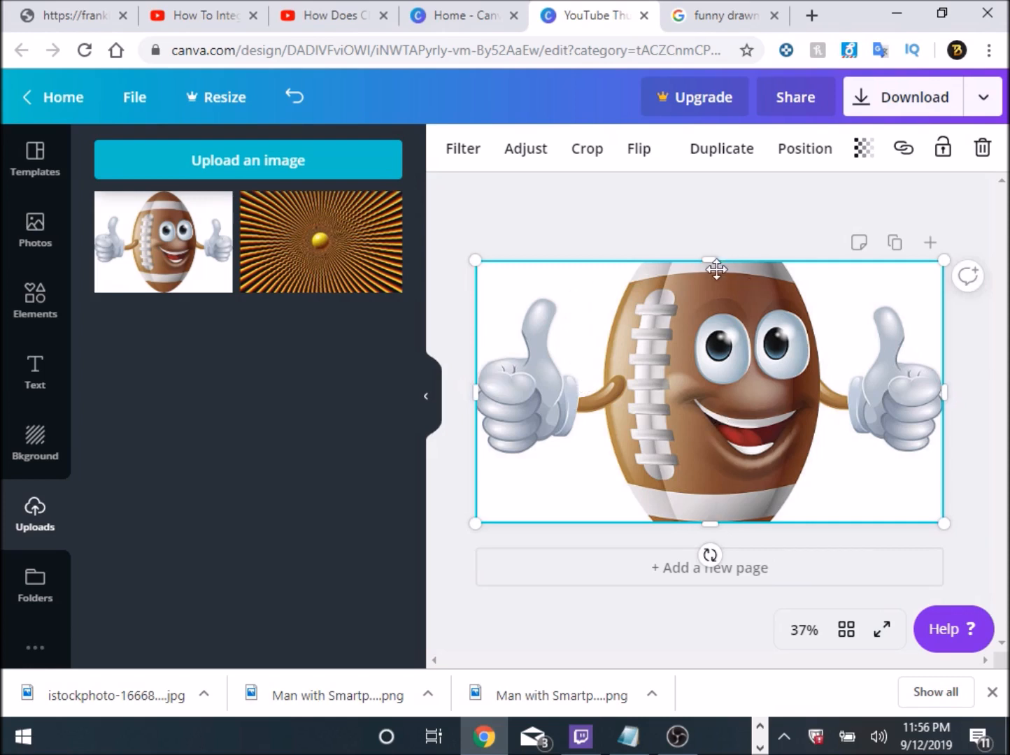
# Add a heading to the thumbnail and enlarge it to a font size of about 60
pyautogui.click(35, 374)
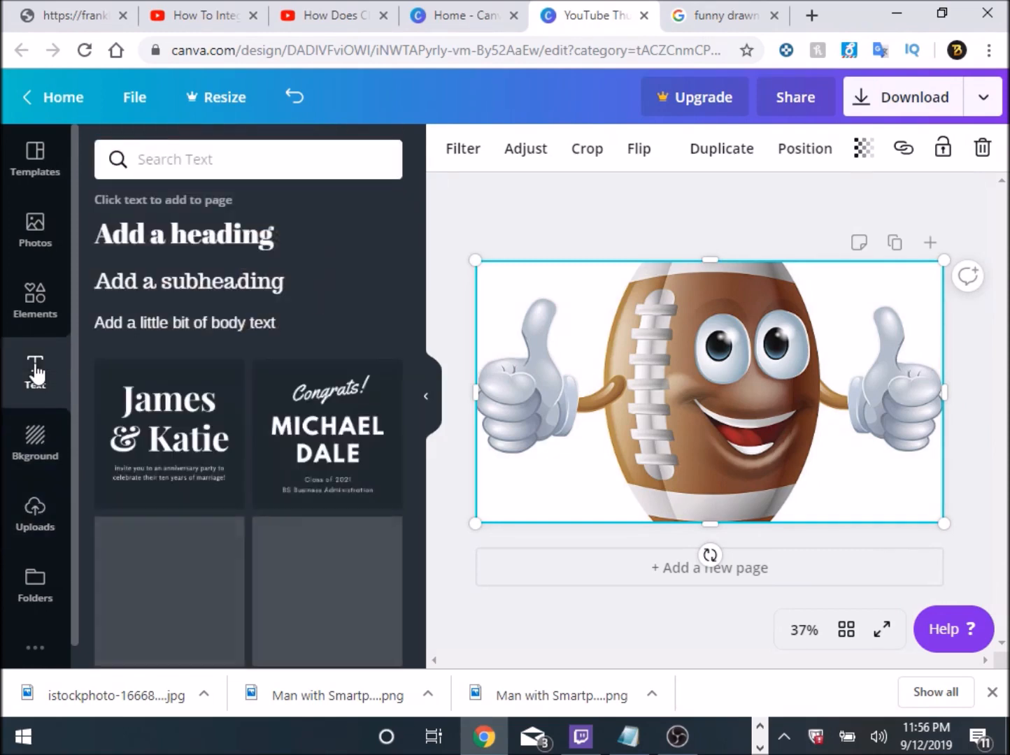
pyautogui.click(212, 237)
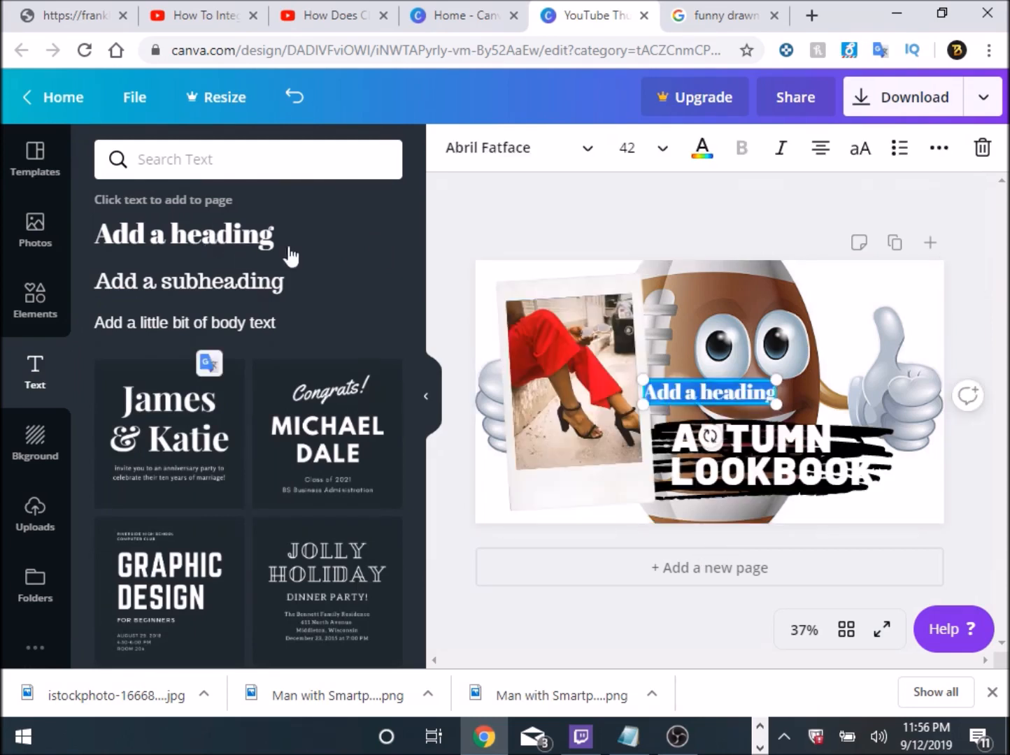
pyautogui.click(705, 393)
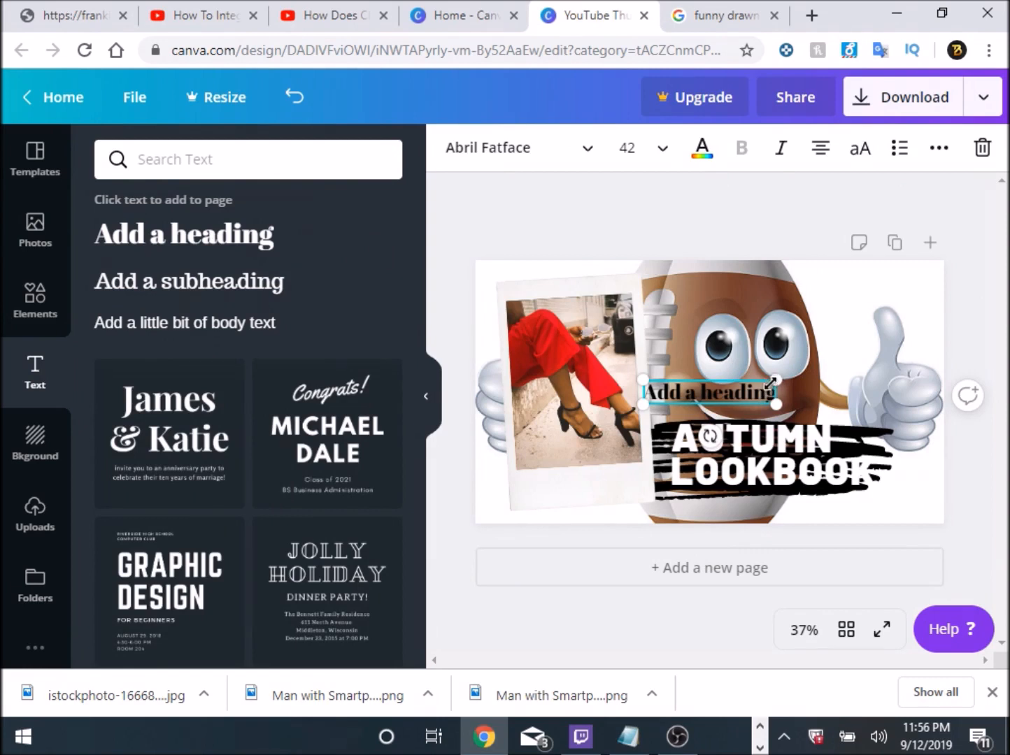
pyautogui.moveTo(775, 384); pyautogui.dragTo(828, 390)
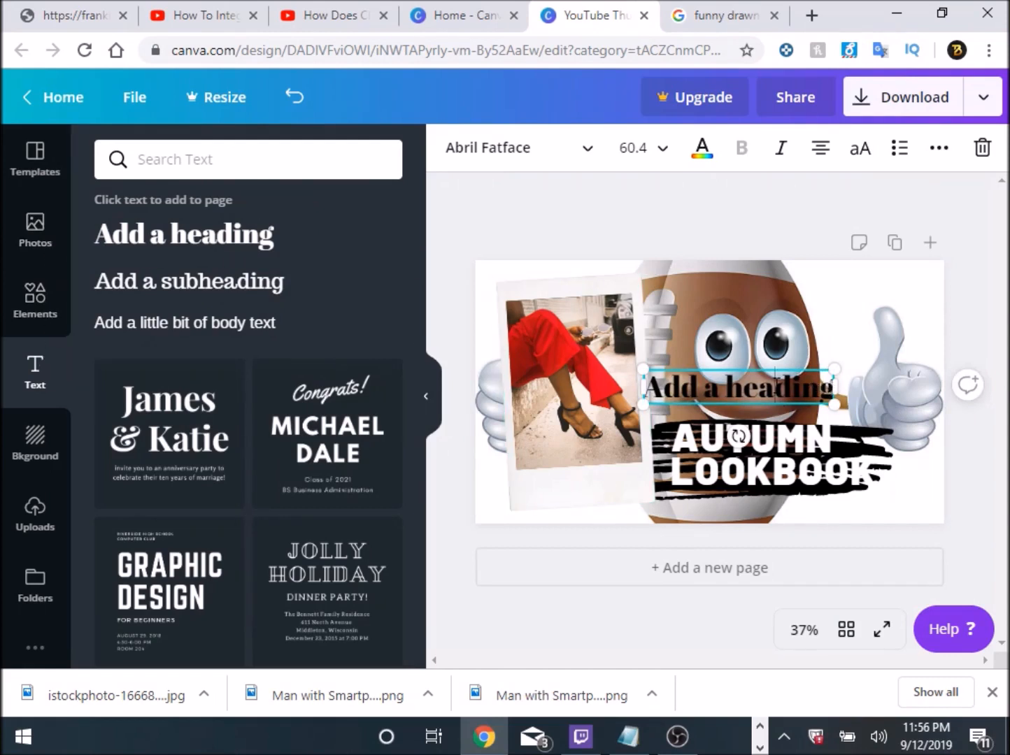
# Replace the heading's text with "How TO Make A Thumbnail For Youtube Videos" and move it to the upper part of the thumbnail
pyautogui.press('BackSpace')
pyautogui.press('BackSpace')
pyautogui.press('BackSpace')
pyautogui.press('BackSpace')
pyautogui.press('BackSpace')
pyautogui.press('BackSpace')
pyautogui.press('BackSpace')
pyautogui.press('BackSpace')
pyautogui.press('BackSpace')
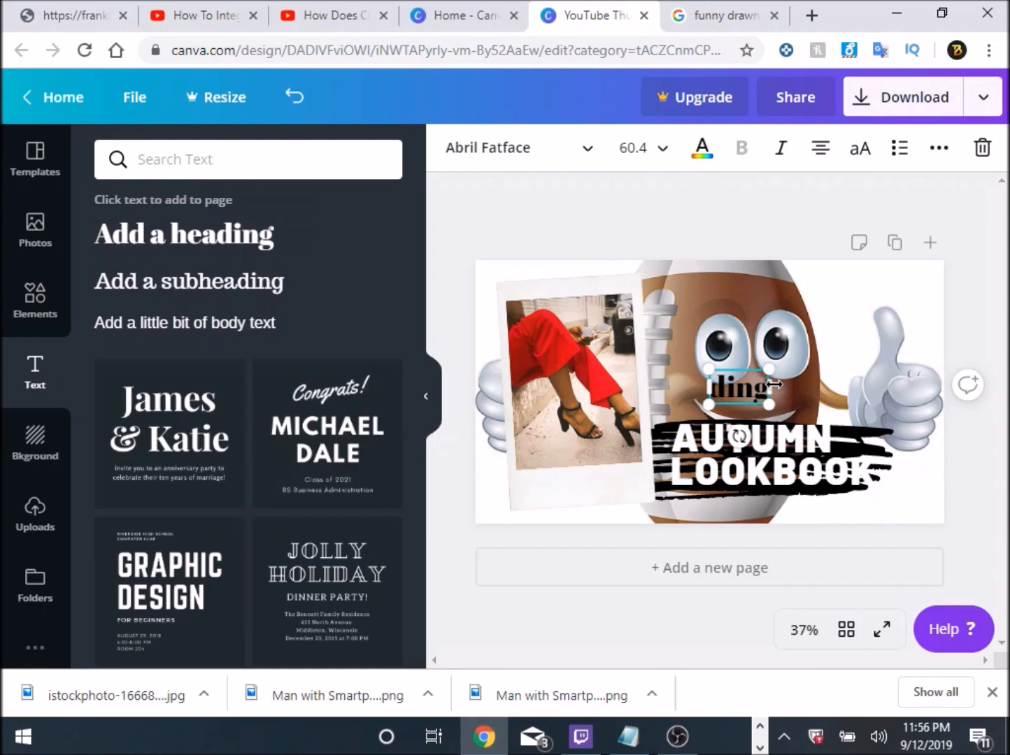
pyautogui.press('BackSpace')
pyautogui.press('BackSpace')
pyautogui.press('BackSpace')
pyautogui.press('BackSpace')
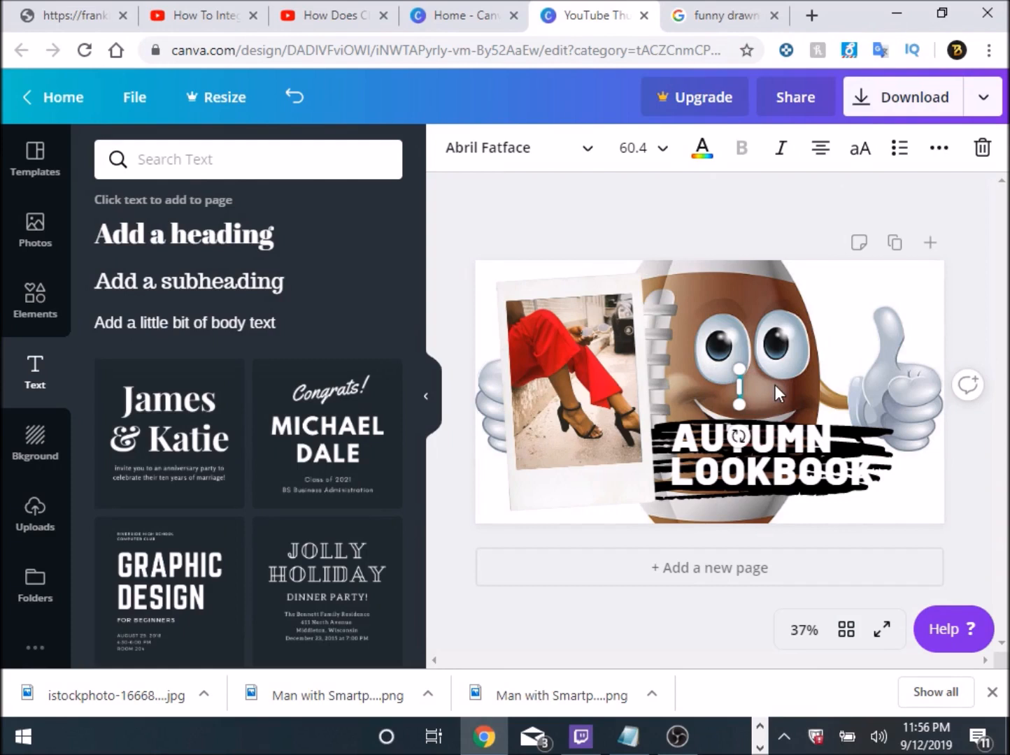
pyautogui.write('H')
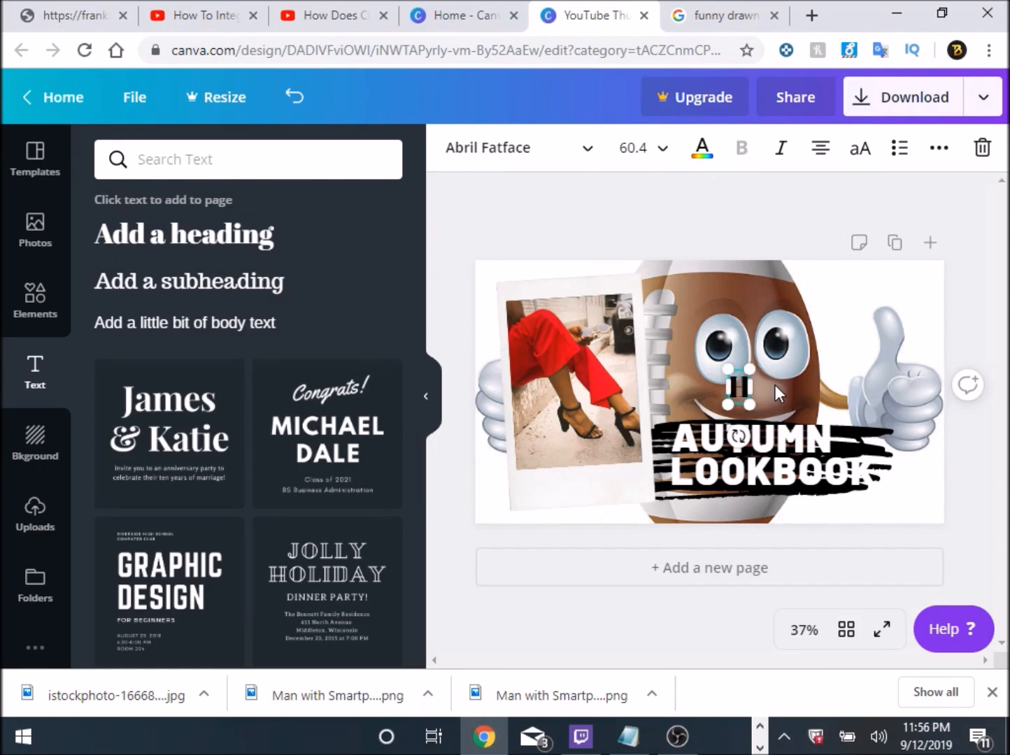
pyautogui.write('ow TO')
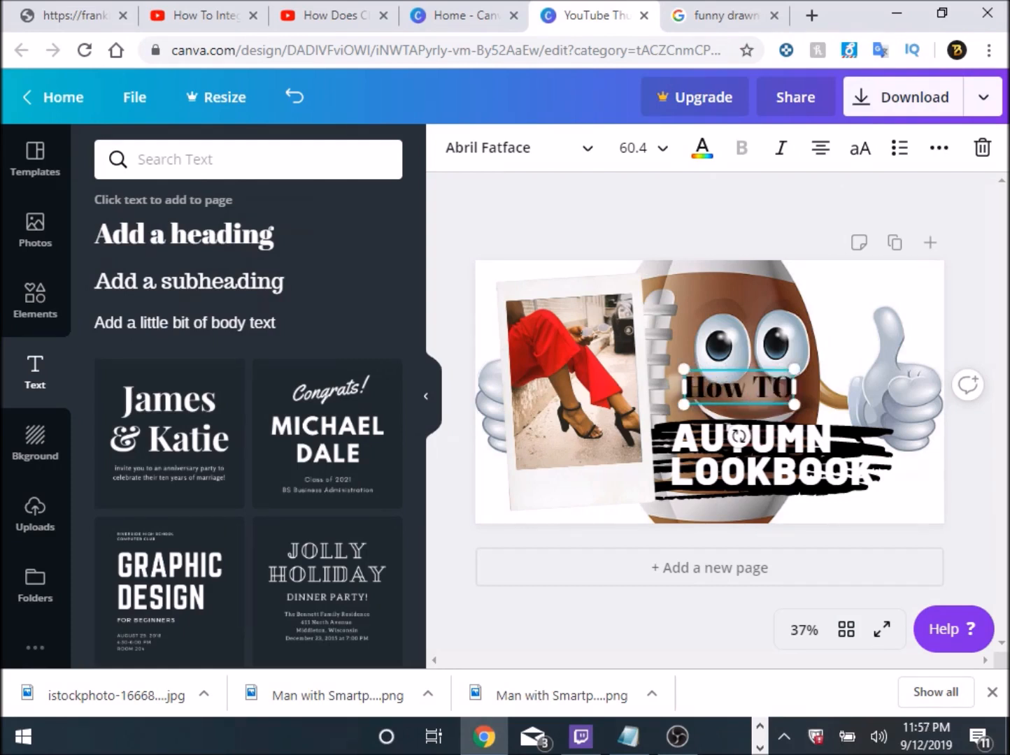
pyautogui.write(' Make')
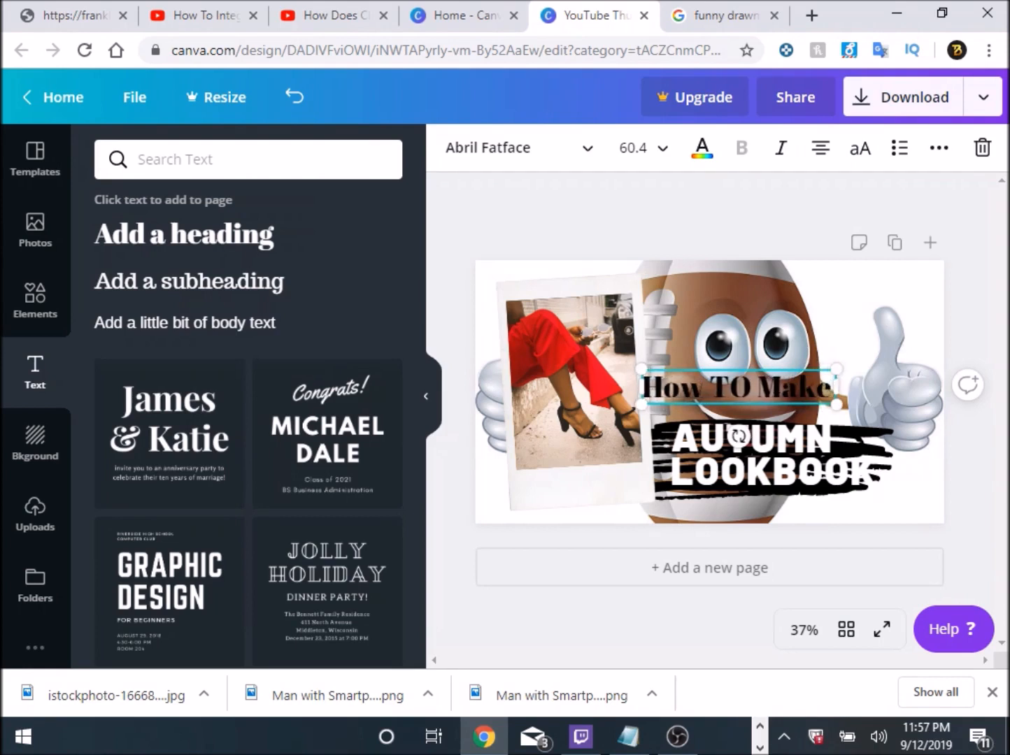
pyautogui.write(' A Th')
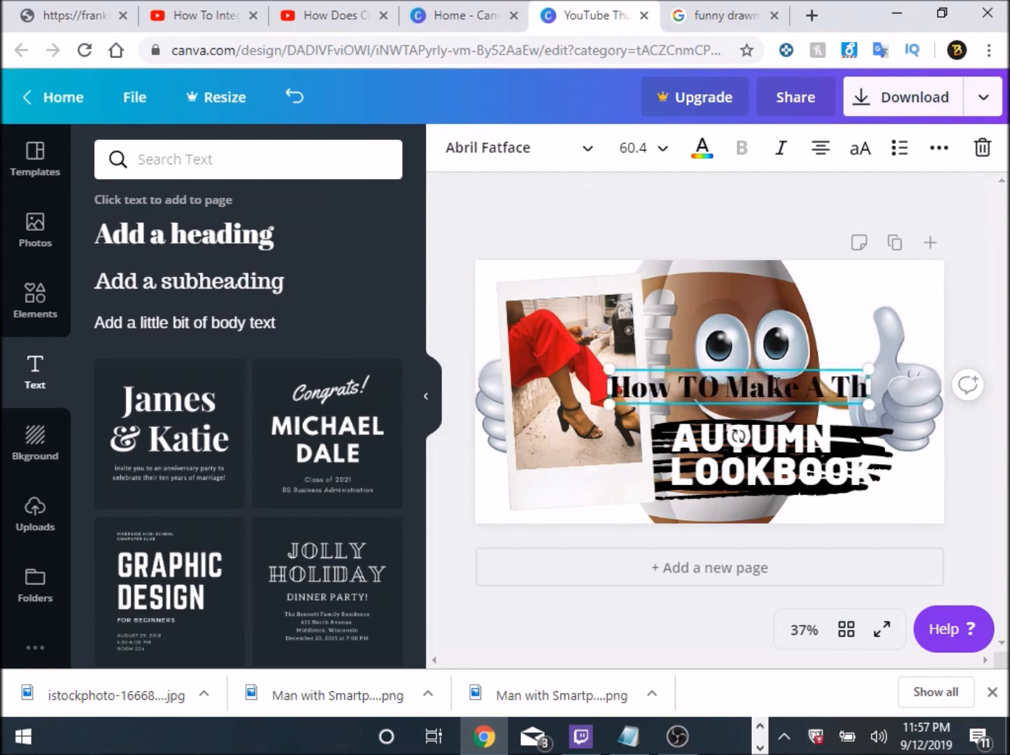
pyautogui.write('umbnail ')
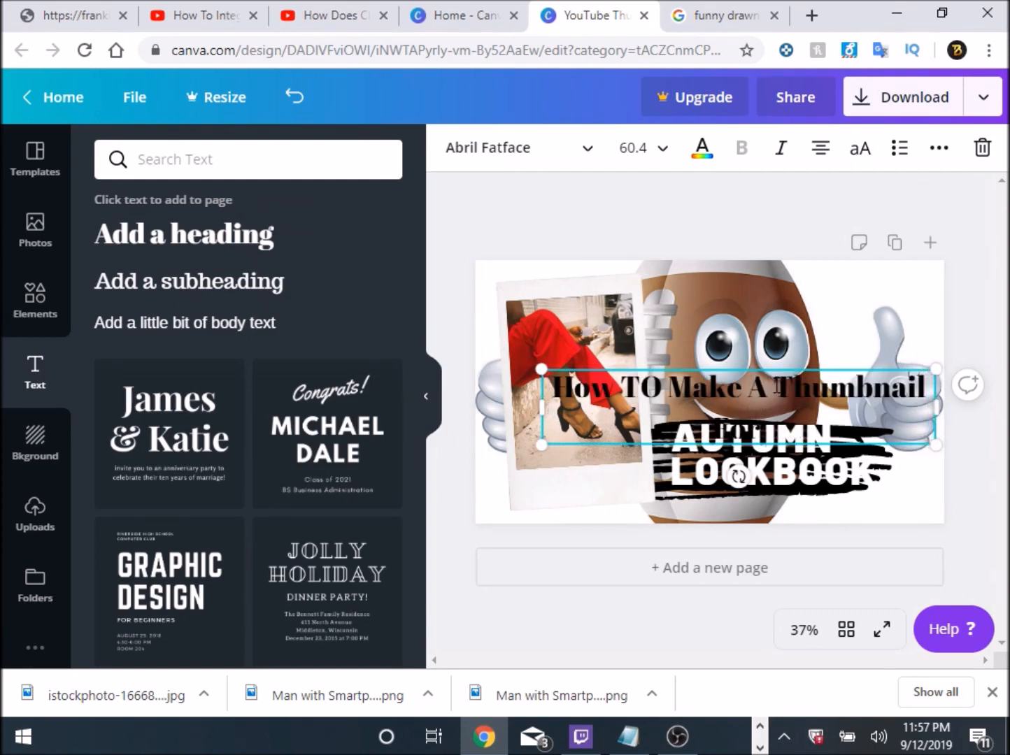
pyautogui.write('For Youtube')
pyautogui.press('BackSpace')
pyautogui.press('BackSpace')
pyautogui.write('ube')
pyautogui.press('BackSpace')
pyautogui.press('BackSpace')
pyautogui.write('ube Kids')
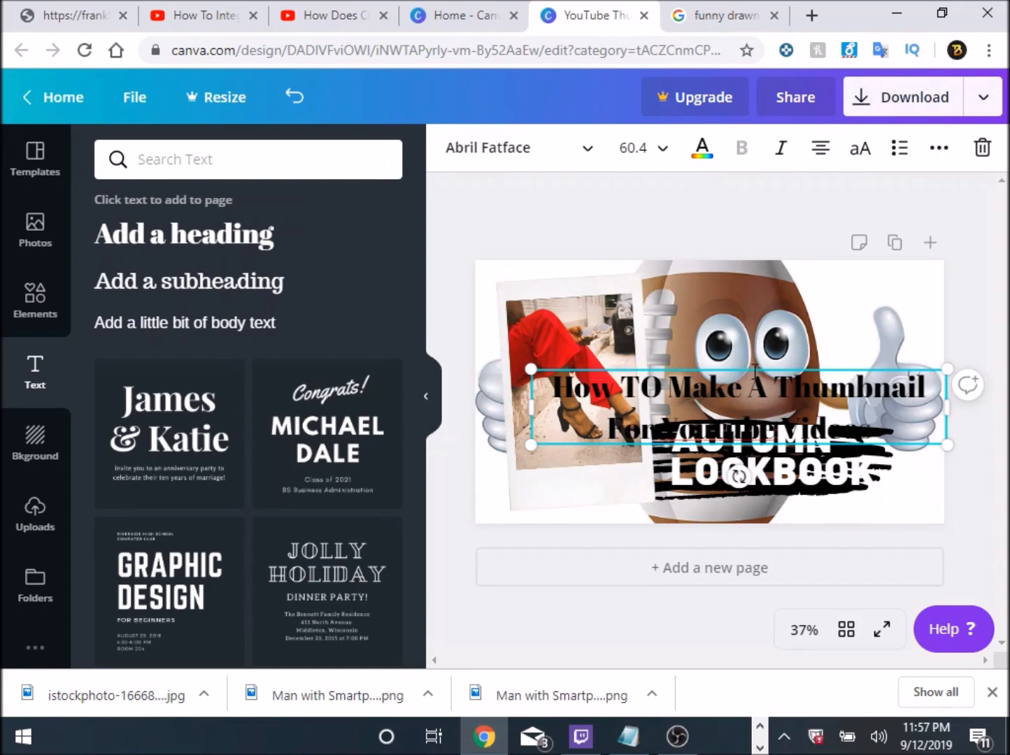
pyautogui.moveTo(752, 365); pyautogui.dragTo(721, 281)
# Remove the template's AUTUMN LOOKBOOK text, black brush stroke and framed photo from the thumbnail
pyautogui.click(740, 447)
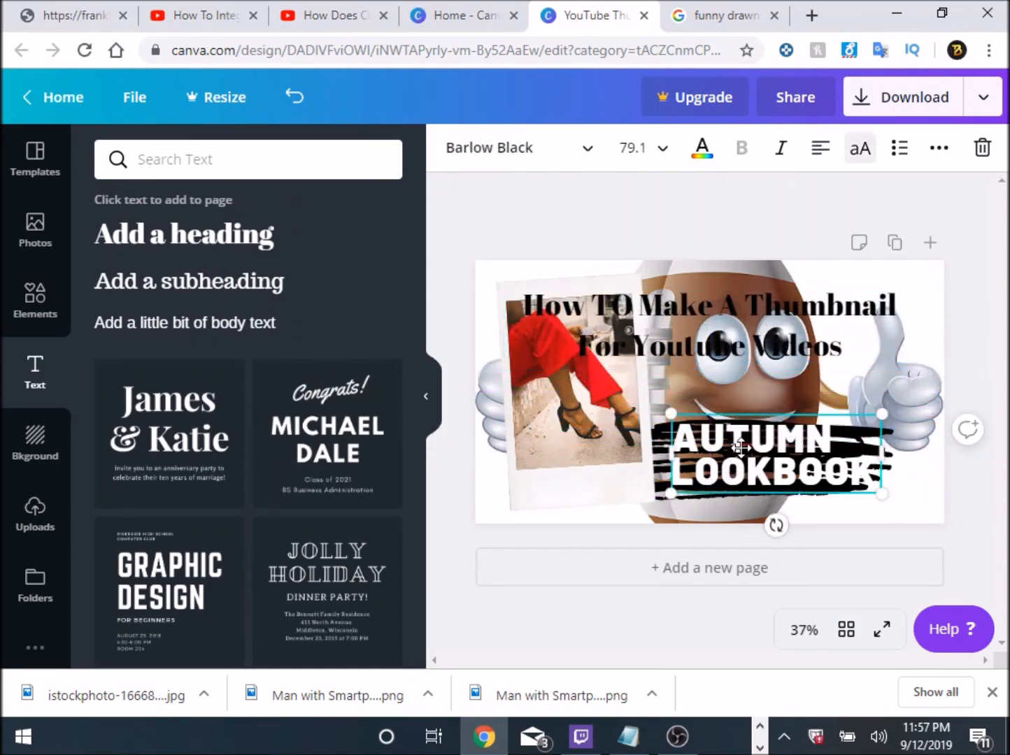
pyautogui.press('Delete')
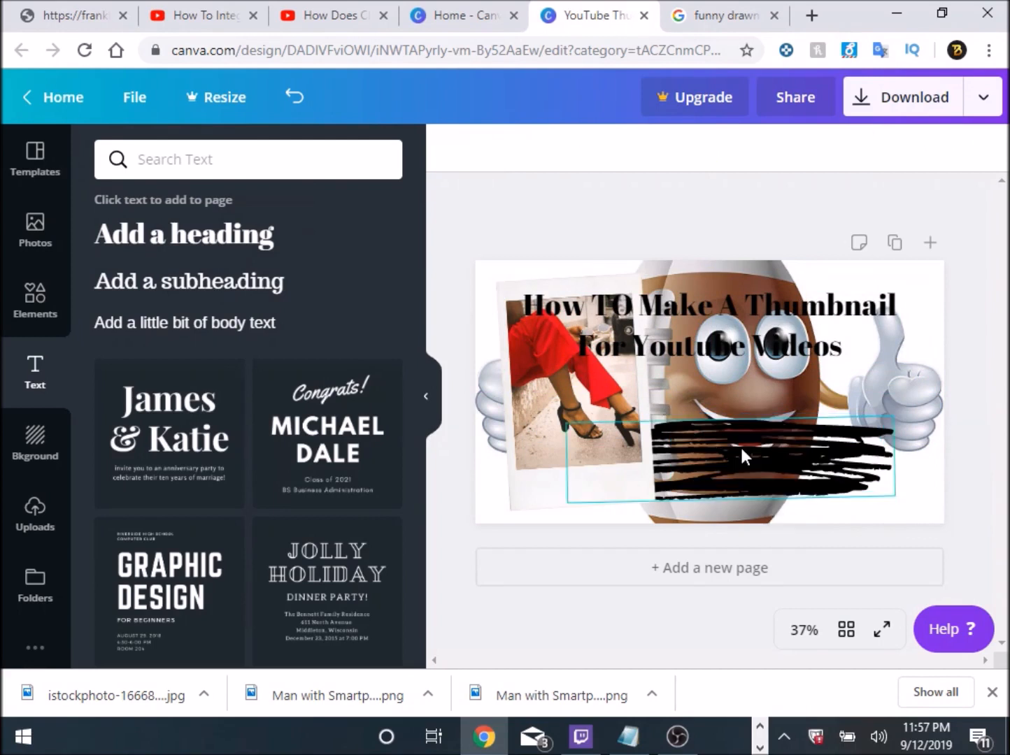
pyautogui.click(804, 471)
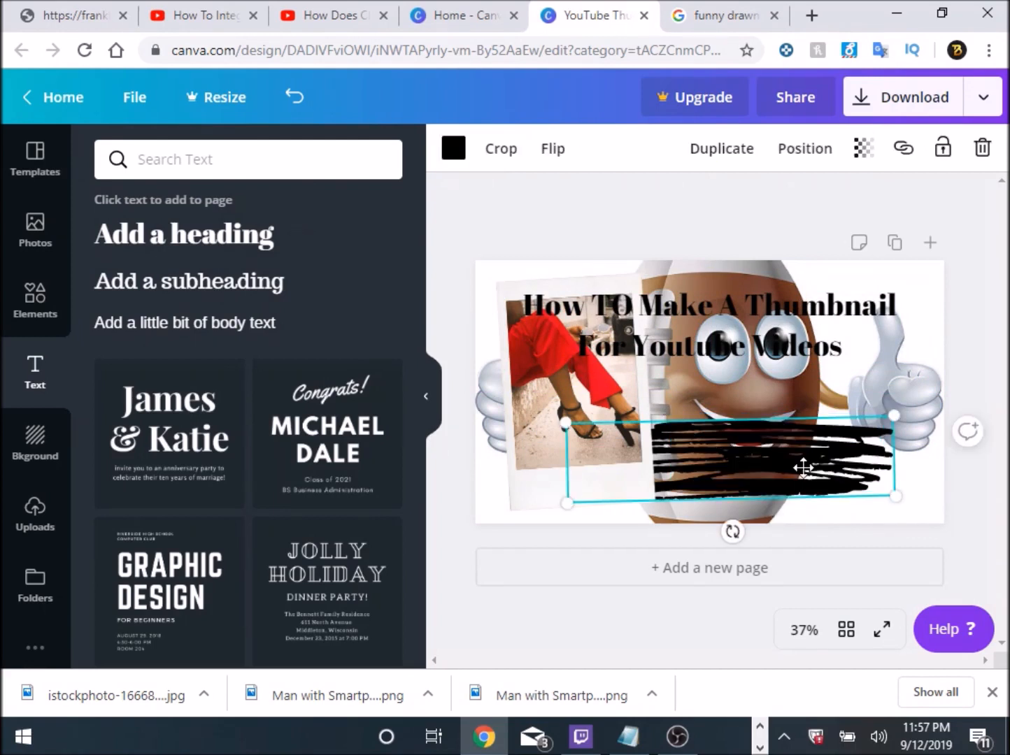
pyautogui.moveTo(802, 468); pyautogui.dragTo(660, 609)
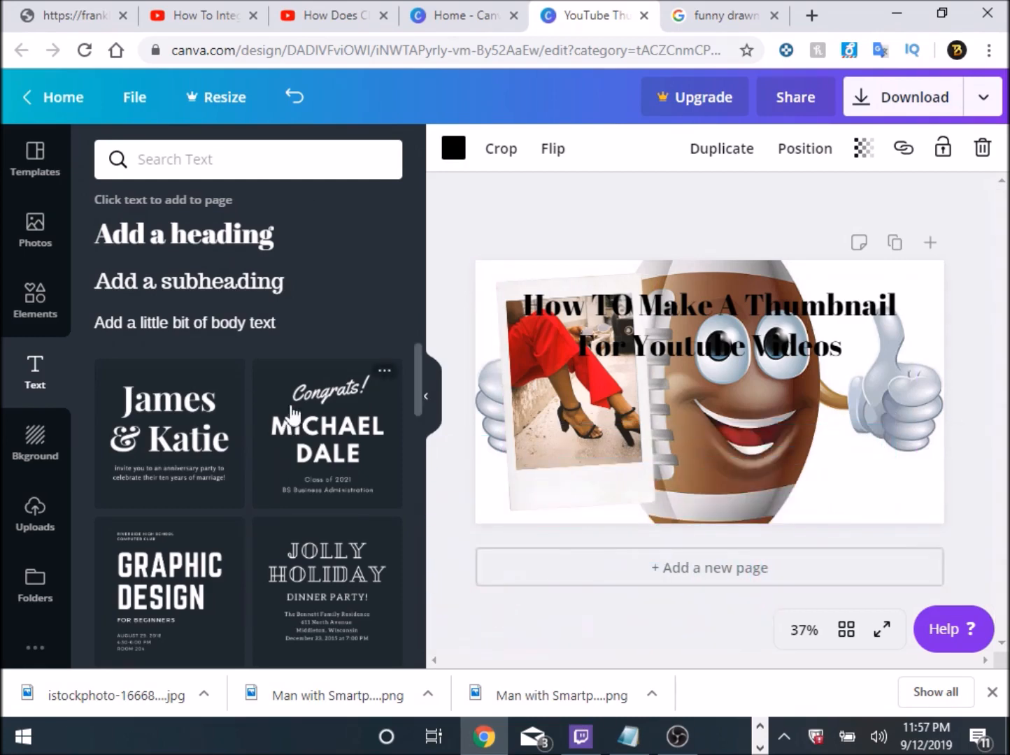
pyautogui.click(584, 383)
pyautogui.moveTo(584, 383); pyautogui.dragTo(455, 124)
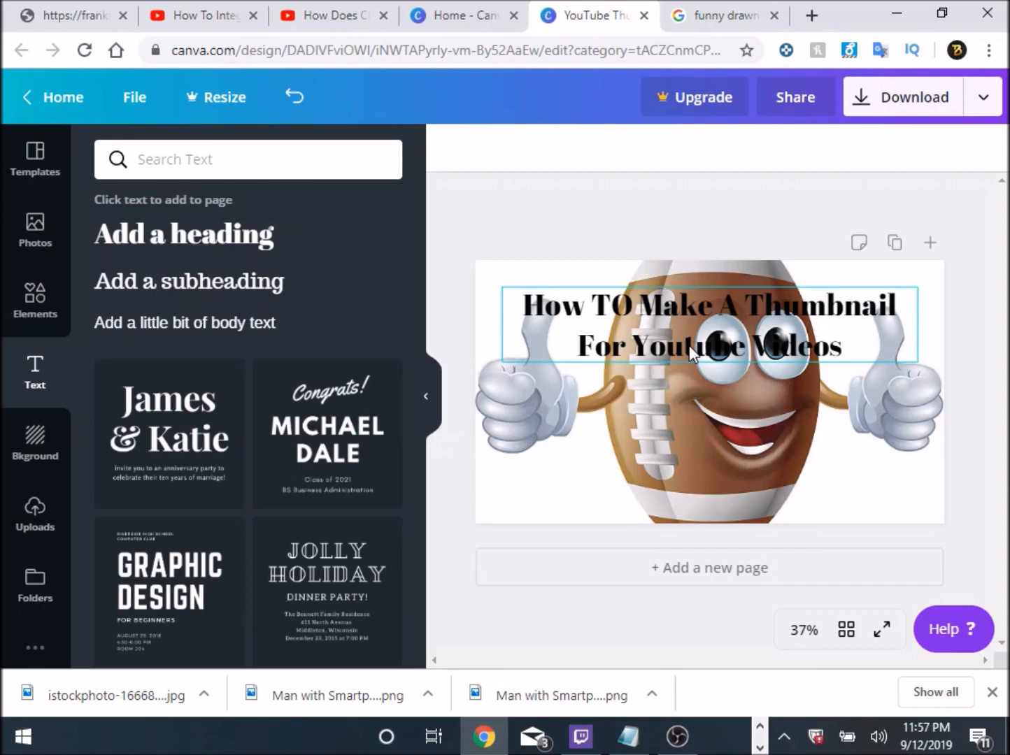
# Move the heading up against the upper edge of the page
pyautogui.click(704, 287)
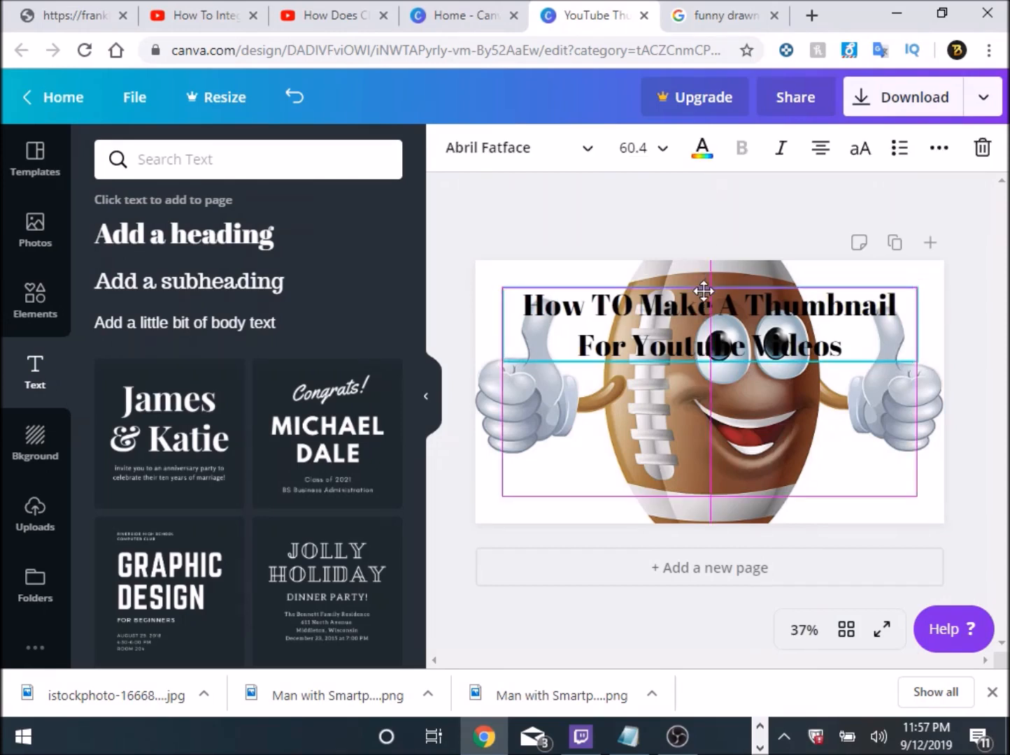
pyautogui.moveTo(712, 286); pyautogui.dragTo(701, 265)
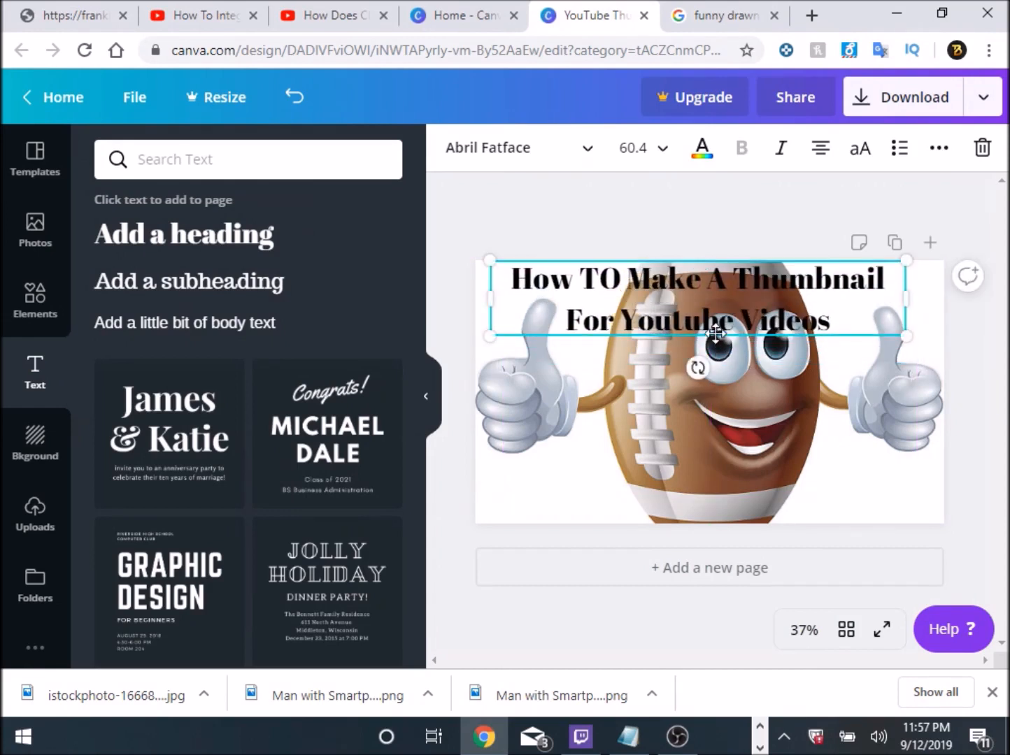
pyautogui.moveTo(706, 334)
pyautogui.mouseDown()
pyautogui.moveTo(709, 346)
pyautogui.moveTo(708, 337)
pyautogui.mouseUp()
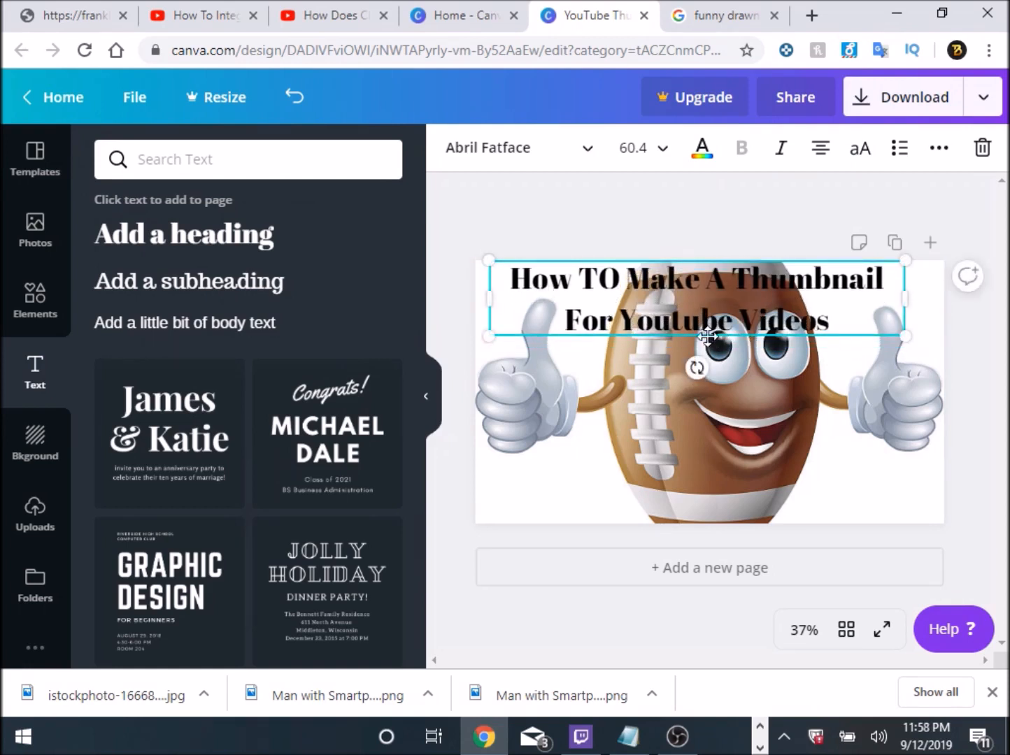
# Append "For Free" to the heading's second line and add a third line reading "Fast And Easy 2019"
pyautogui.click(842, 323)
pyautogui.write('Fo')
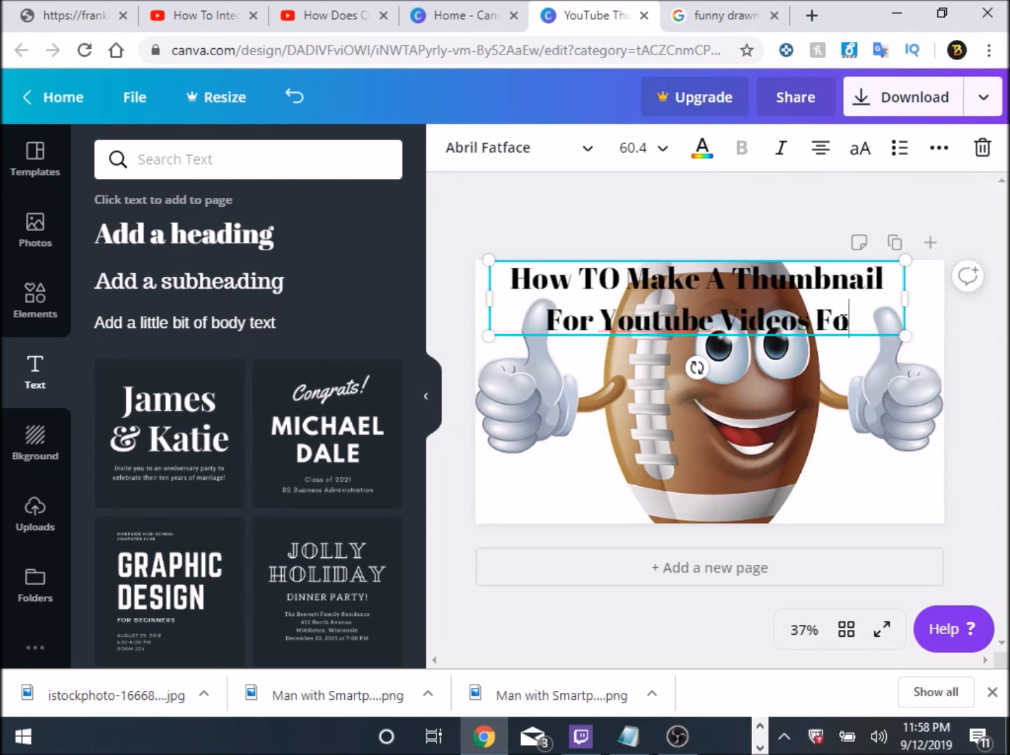
pyautogui.write('r Free')
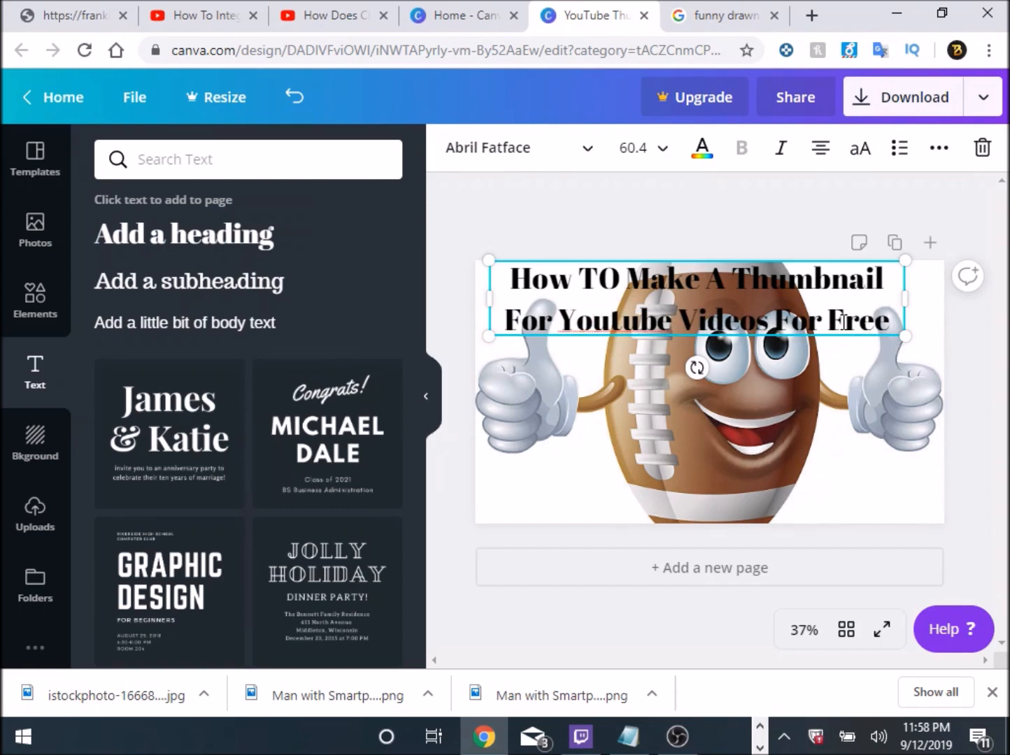
pyautogui.press('Return')
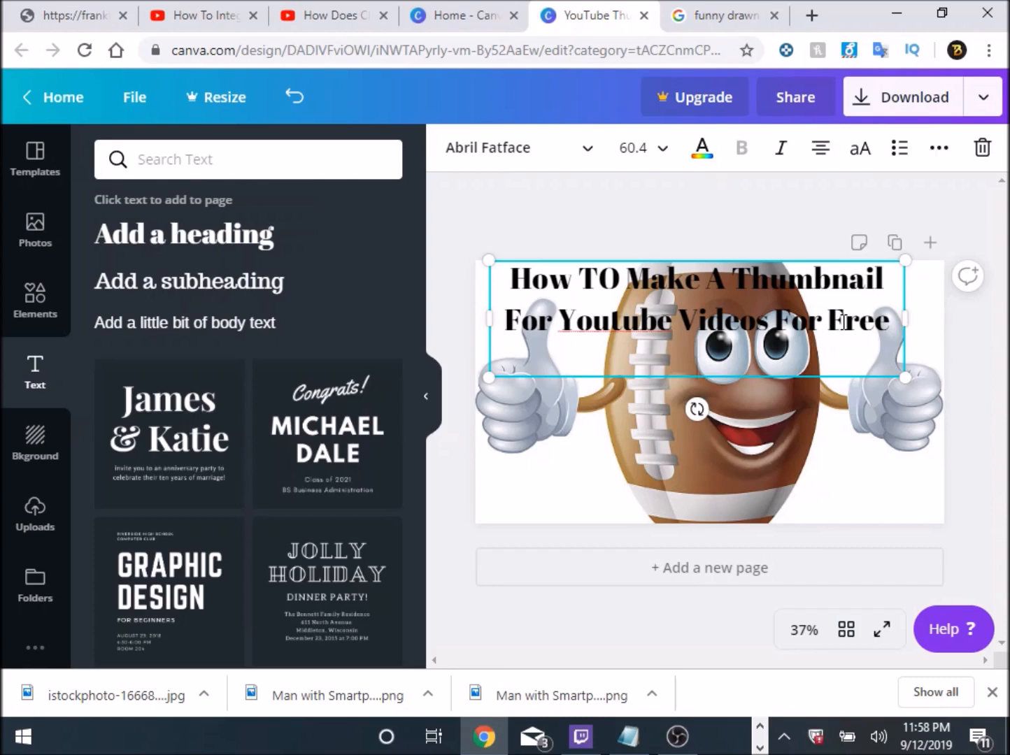
pyautogui.write('Fast')
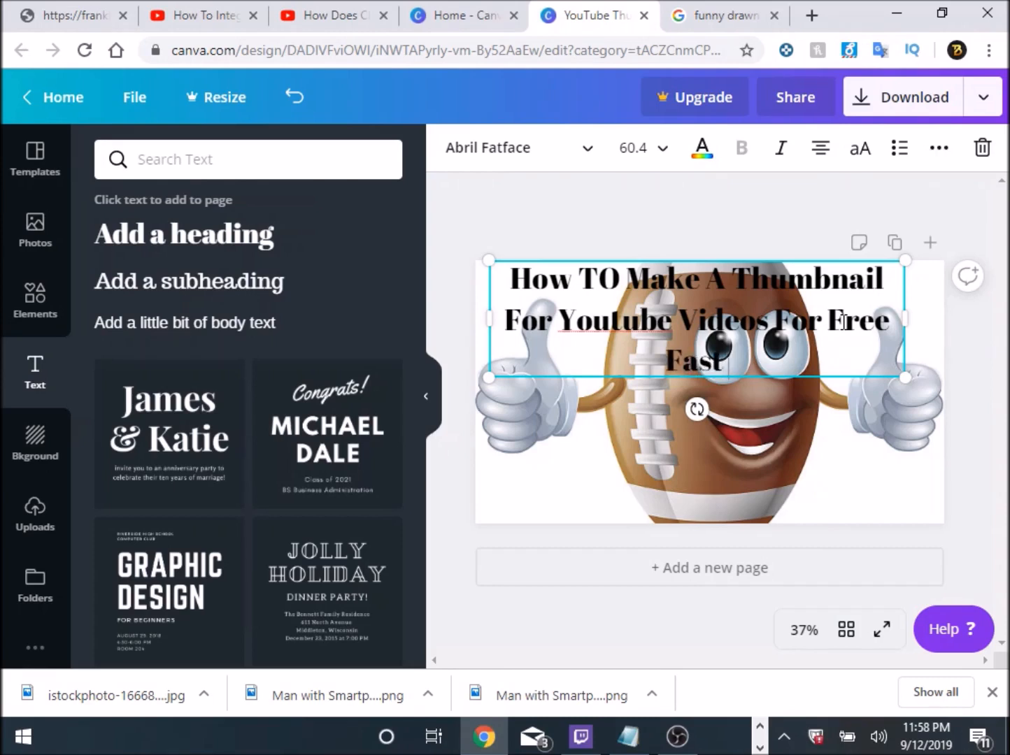
pyautogui.write(' And Eas')
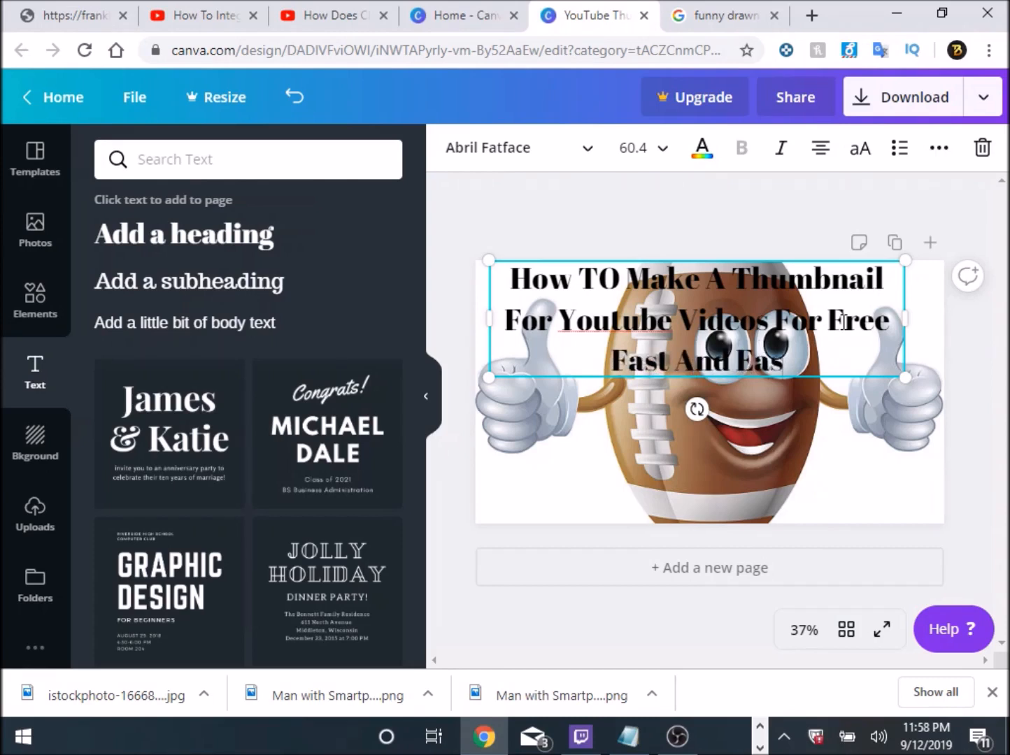
pyautogui.write('y')
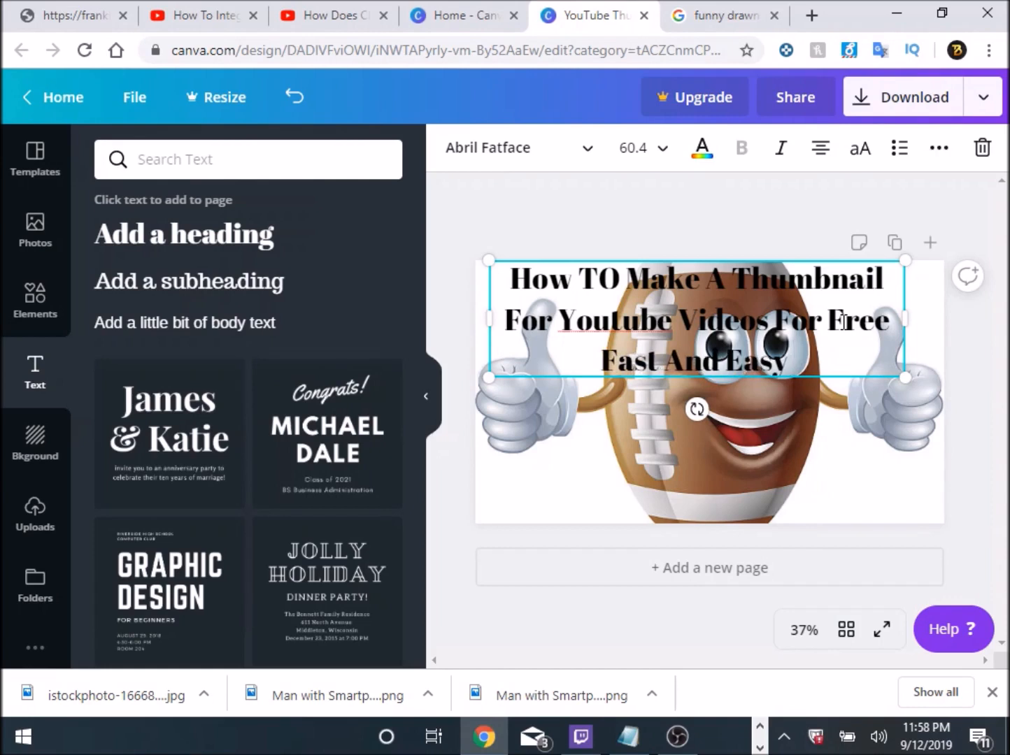
pyautogui.write(' 2019')
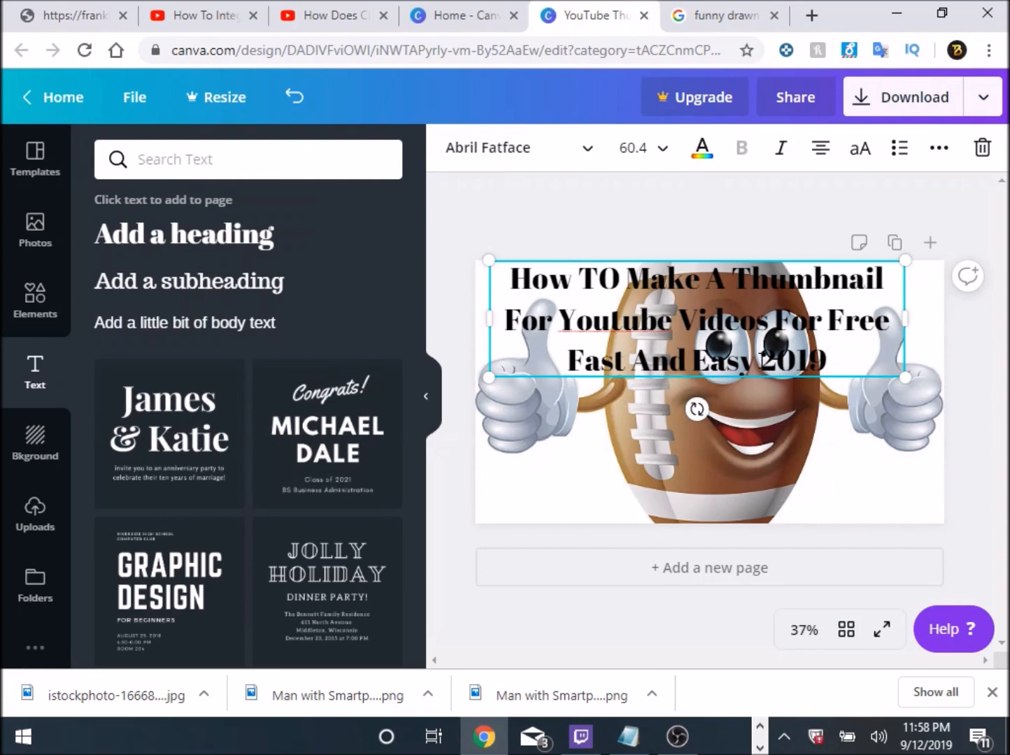
# Enclose 2019 in parentheses at the end of the heading's third line
pyautogui.click(761, 360)
pyautogui.write('(')
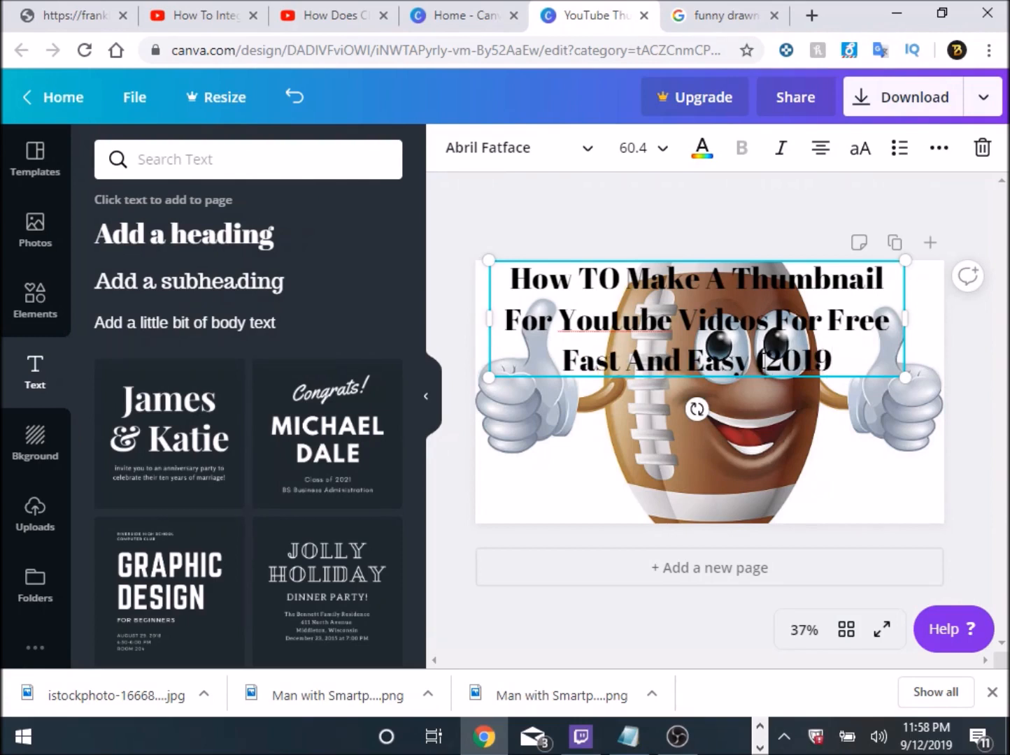
pyautogui.write(')')
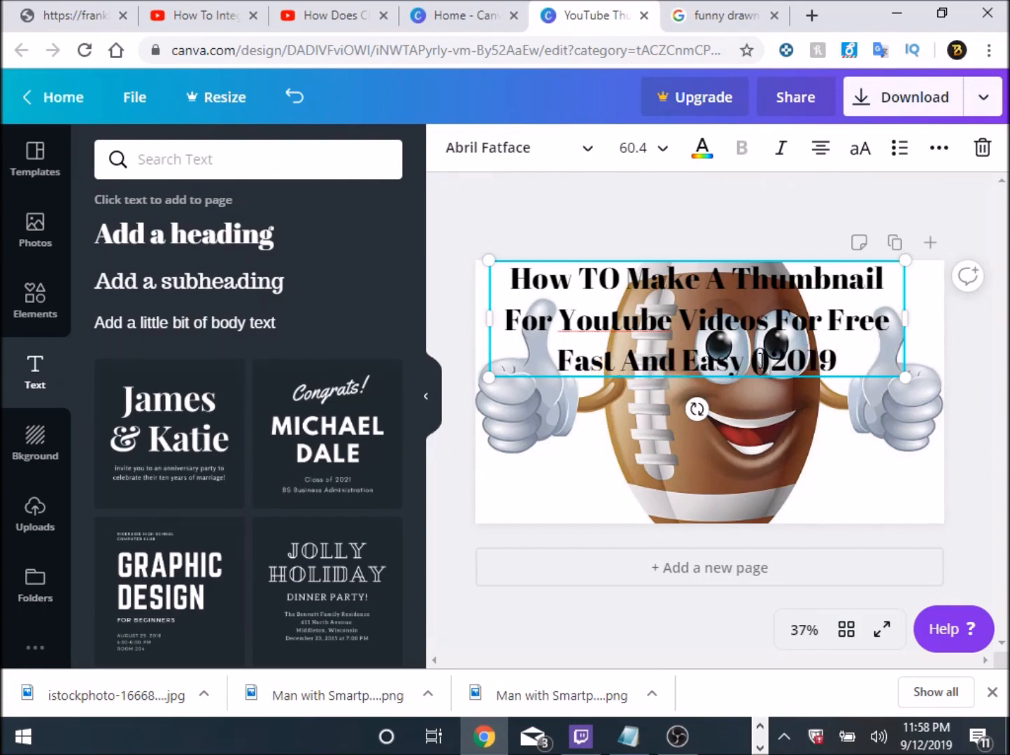
pyautogui.press('BackSpace')
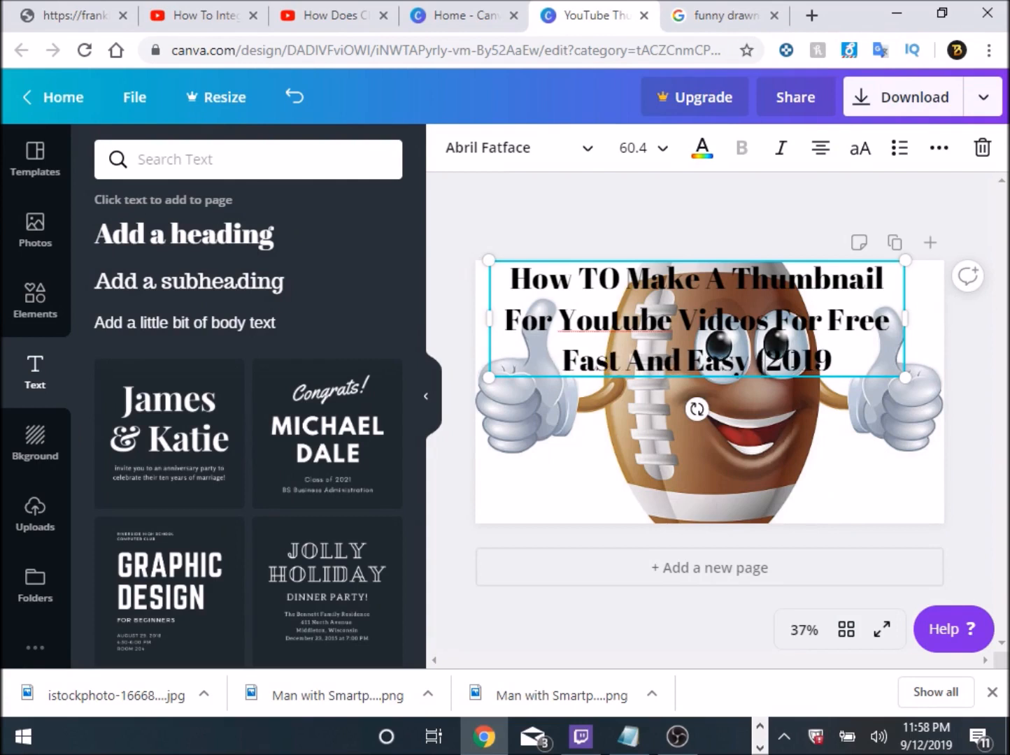
pyautogui.click(839, 359)
pyautogui.write(')')
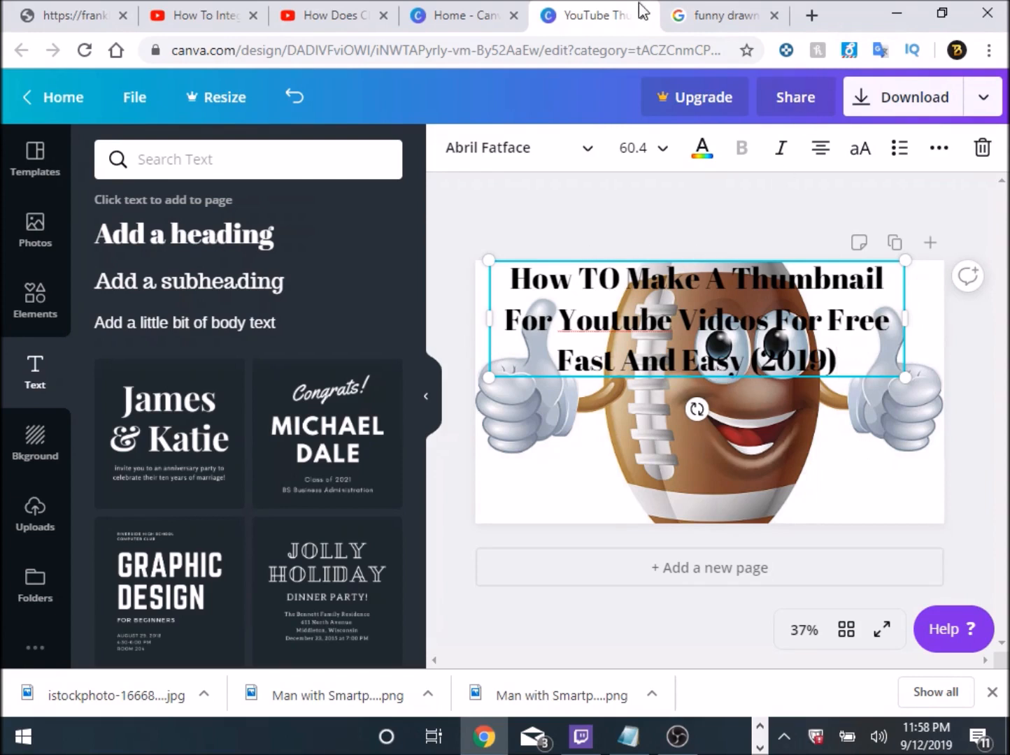
# Change the font of all three heading lines to Adigiana Toybox
pyautogui.click(586, 150)
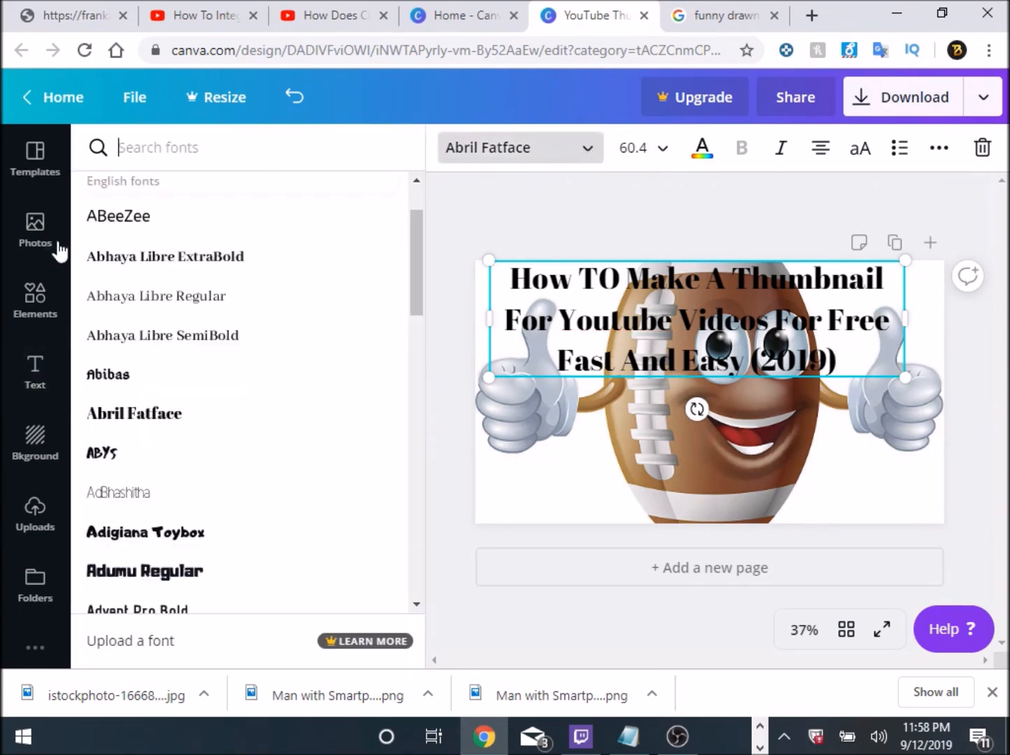
pyautogui.scroll(-5, 210, 392)
pyautogui.scroll(4, 206, 434)
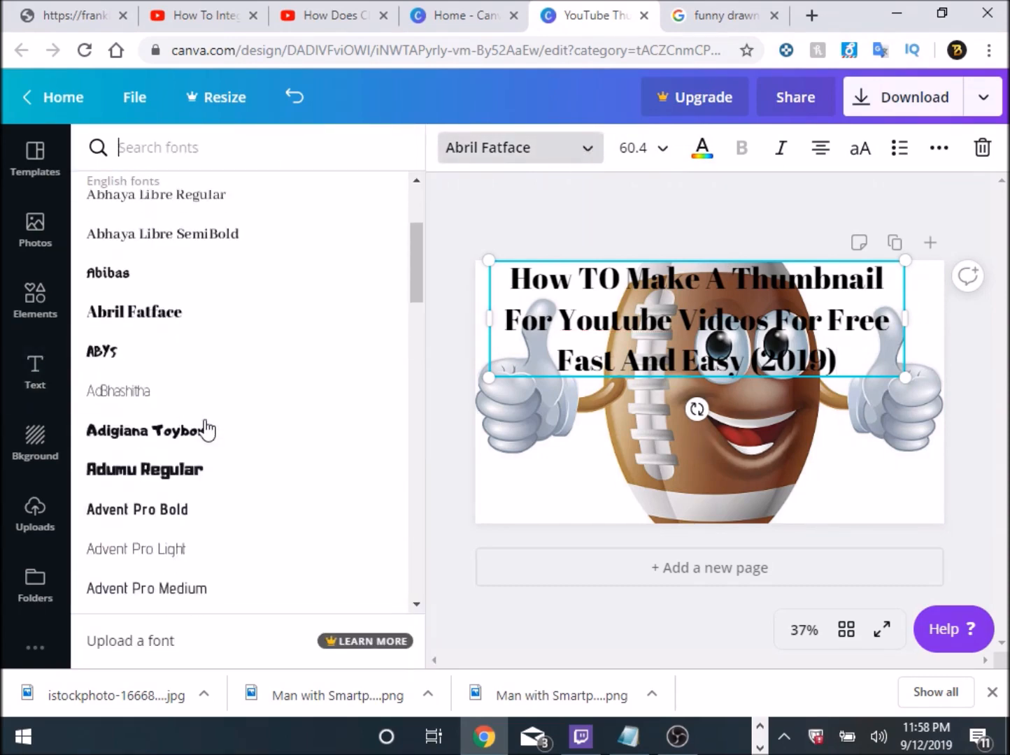
pyautogui.click(213, 446)
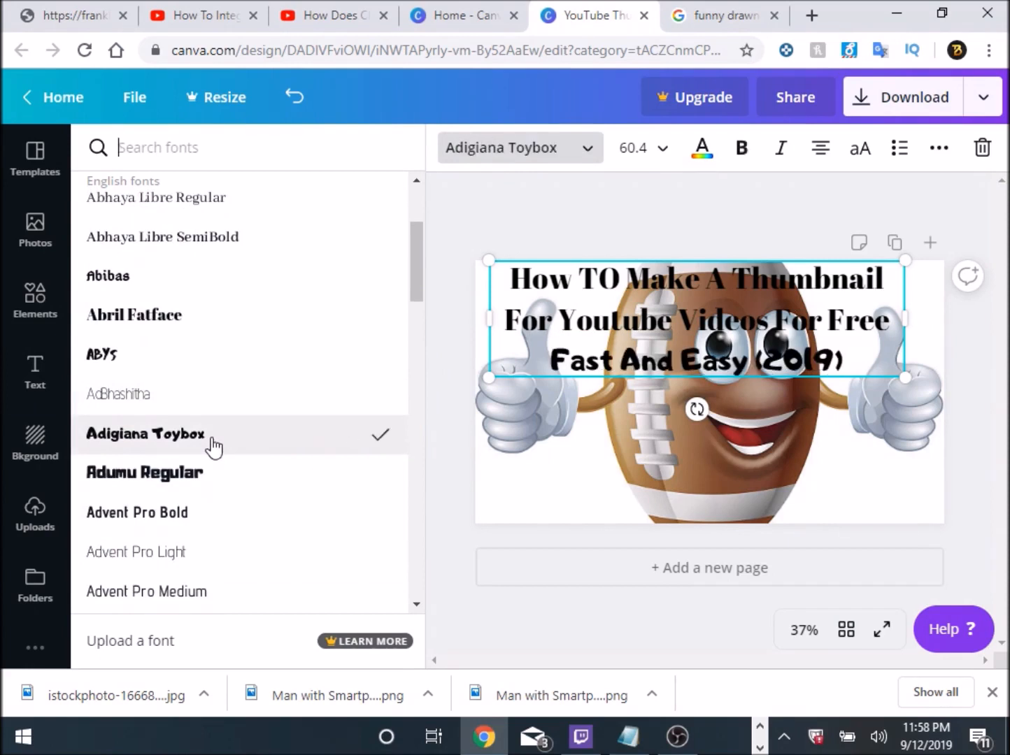
pyautogui.click(702, 300)
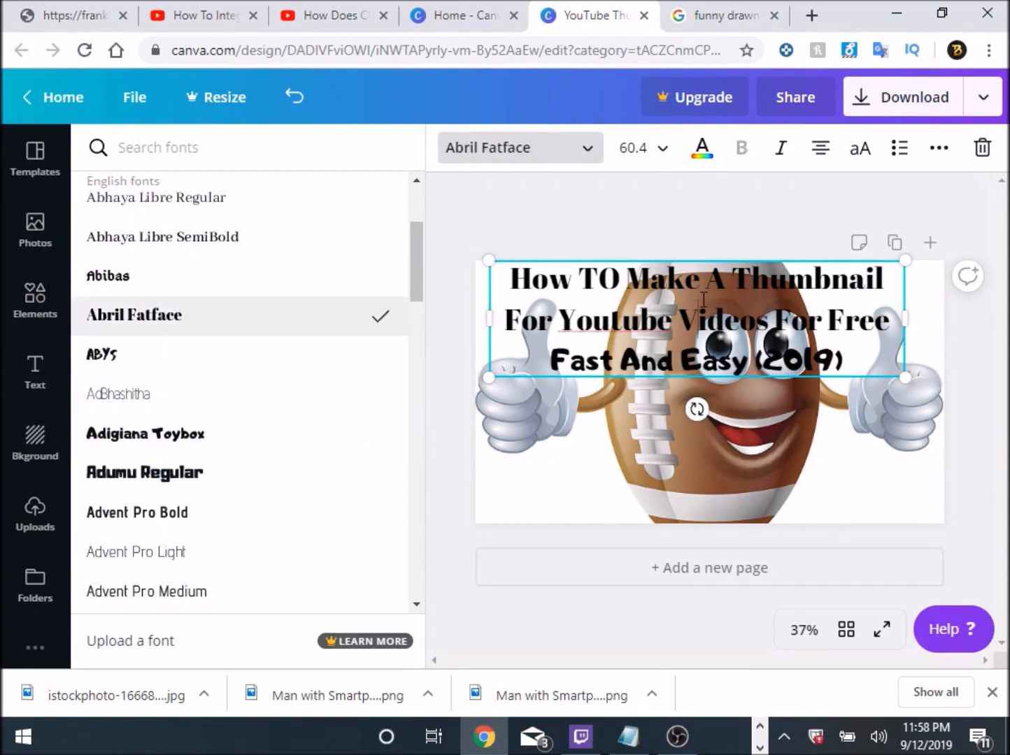
pyautogui.moveTo(892, 322); pyautogui.dragTo(505, 296)
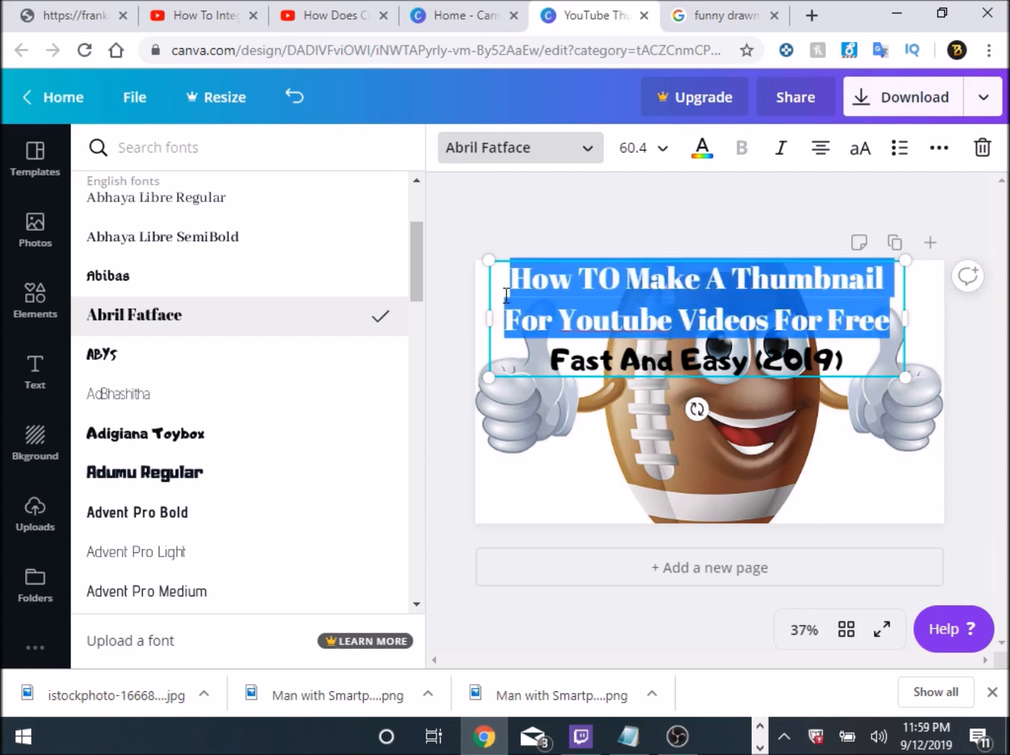
pyautogui.click(163, 446)
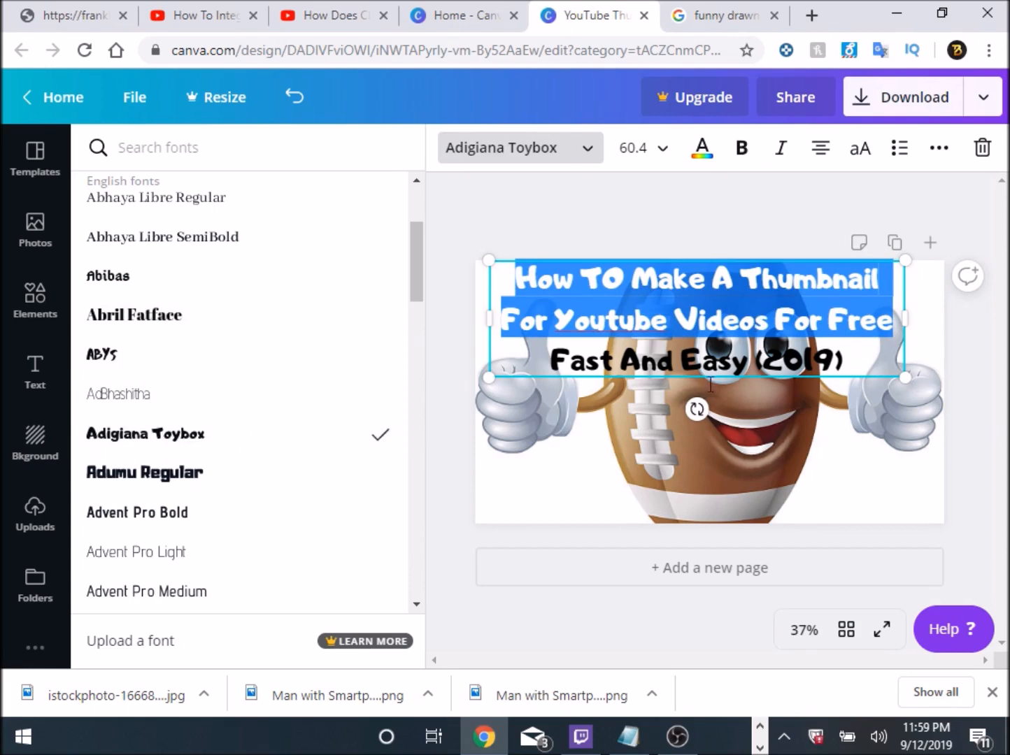
pyautogui.click(799, 418)
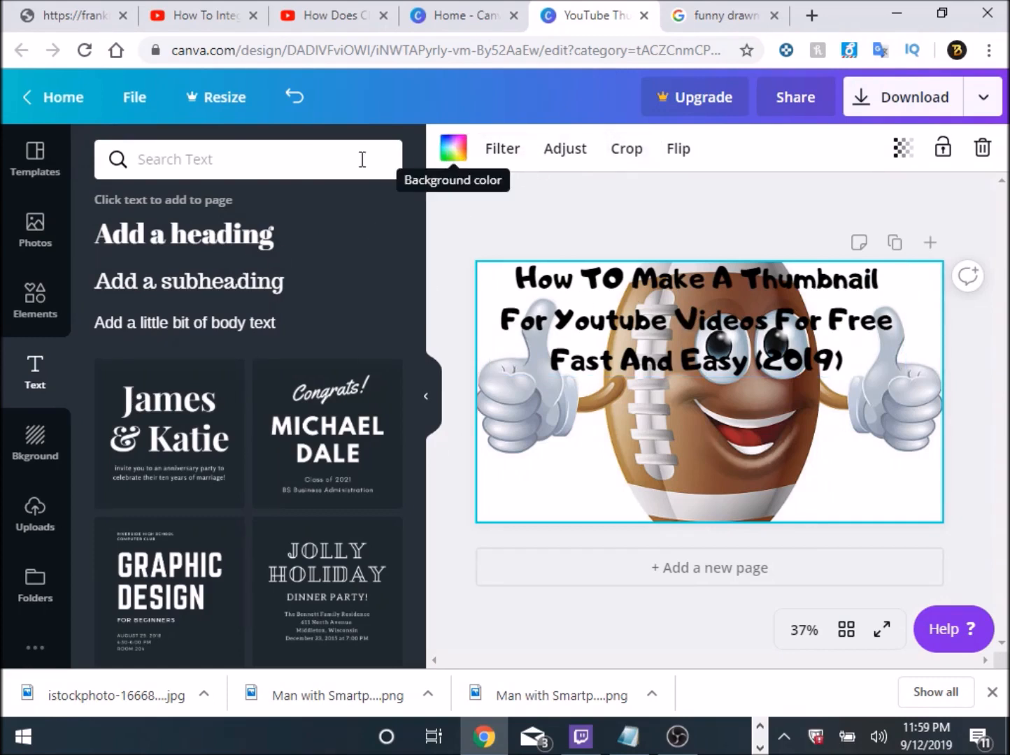
# Try light orange and coral red as the heading's text color
pyautogui.click(661, 351)
pyautogui.click(700, 154)
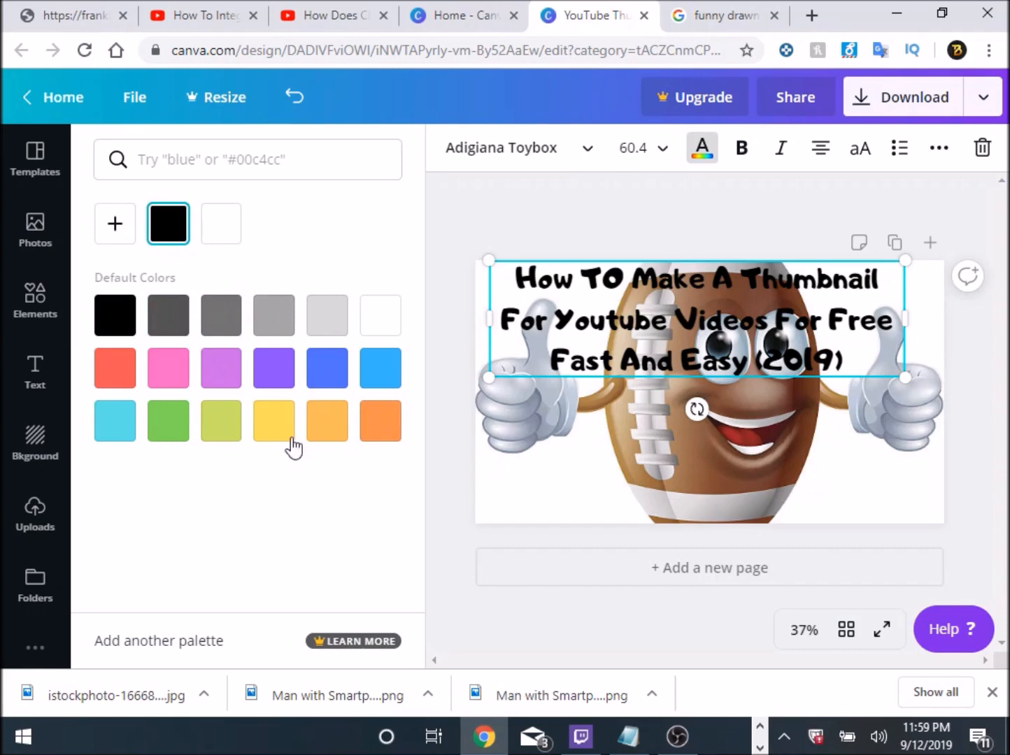
pyautogui.click(322, 430)
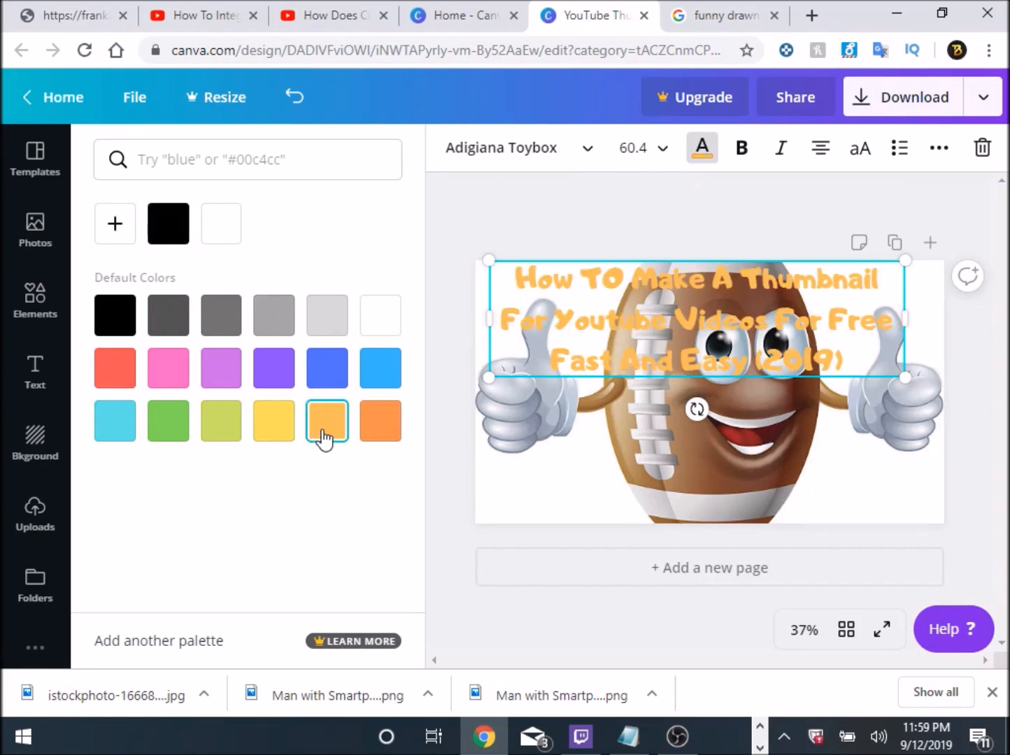
pyautogui.click(115, 371)
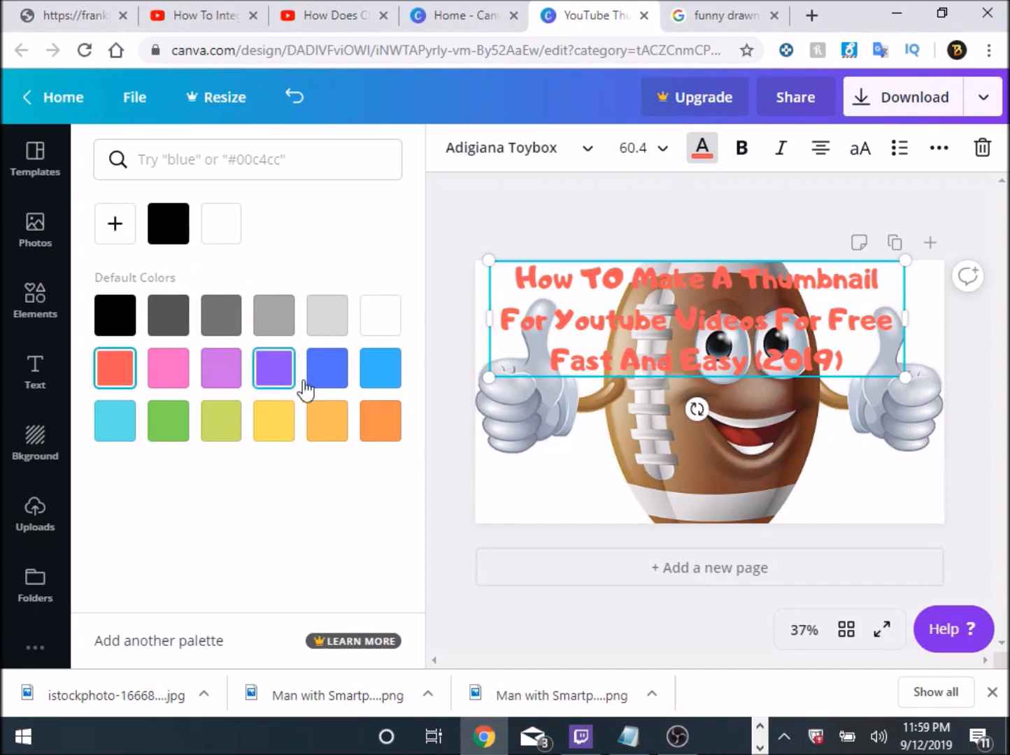
# Move the heading to the lower edge of the page, centred horizontally below the football's eyes
pyautogui.moveTo(700, 353); pyautogui.dragTo(715, 515)
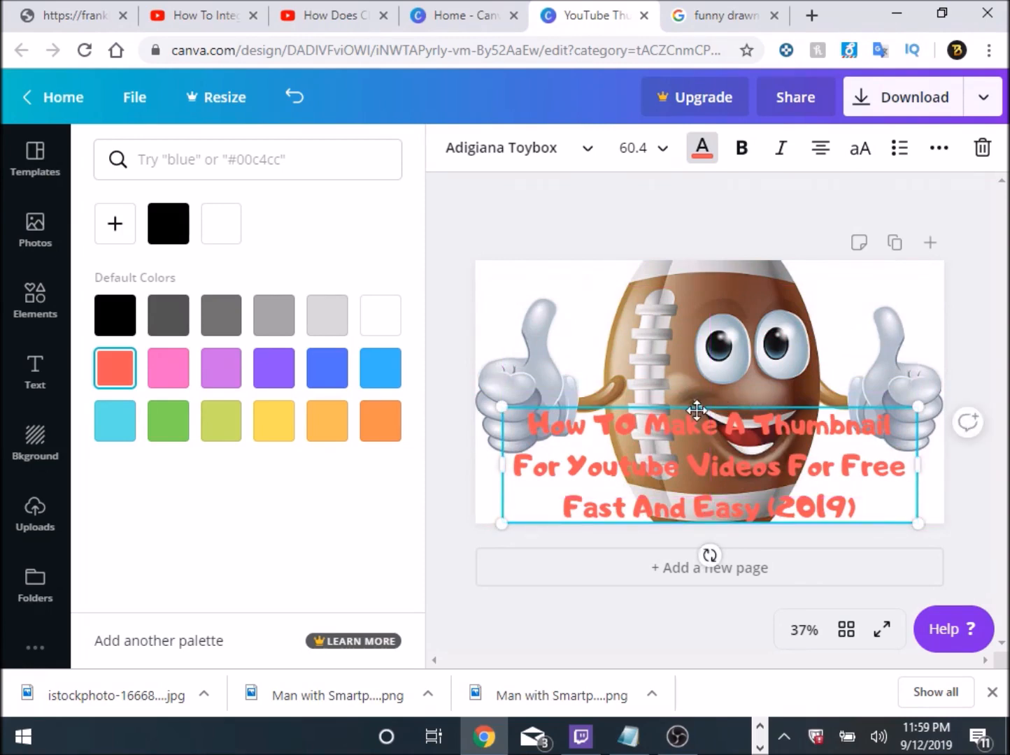
pyautogui.moveTo(699, 416); pyautogui.dragTo(675, 263)
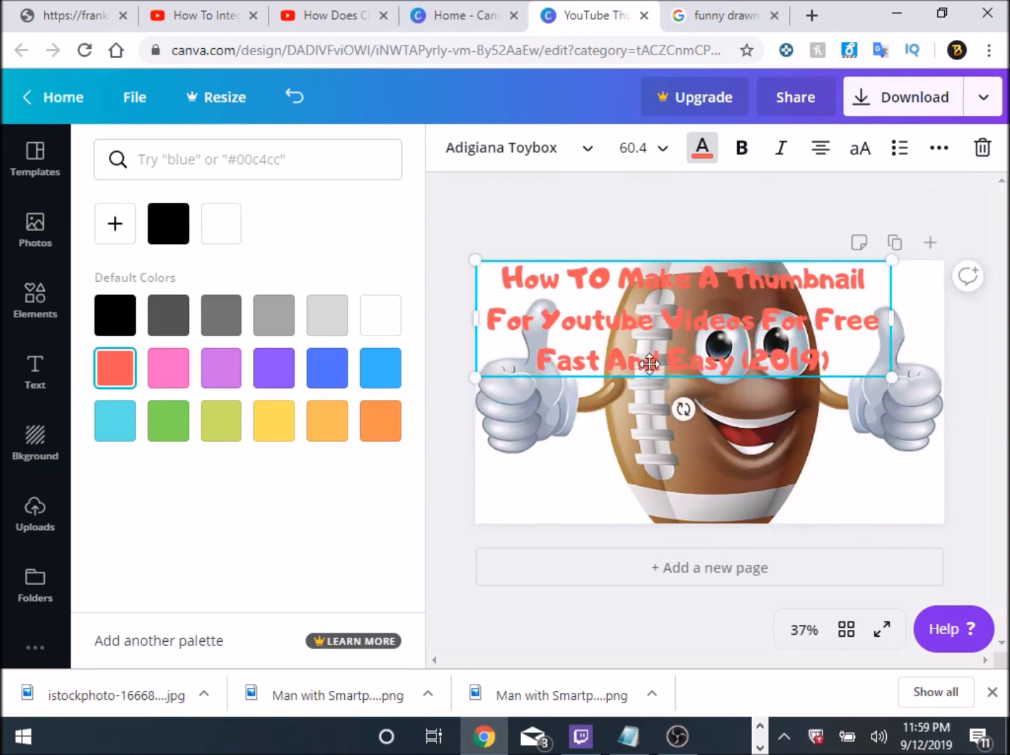
pyautogui.moveTo(676, 332); pyautogui.dragTo(710, 477)
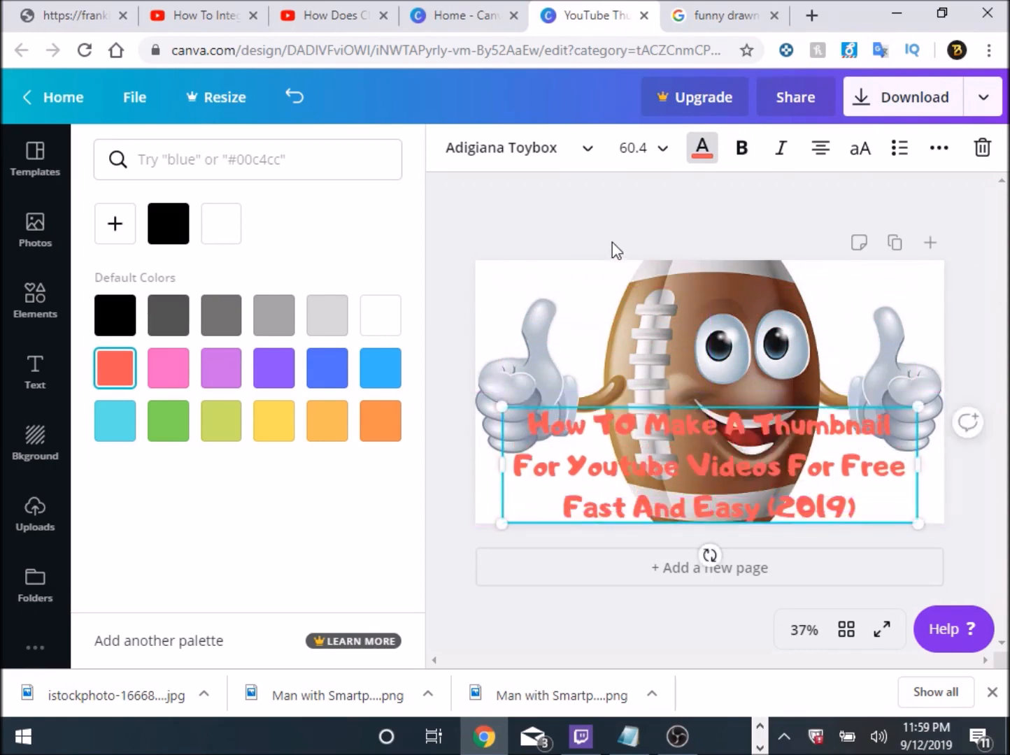
# Set the heading's text color to black after trying purple, and widen its text box to 1,208
pyautogui.click(281, 381)
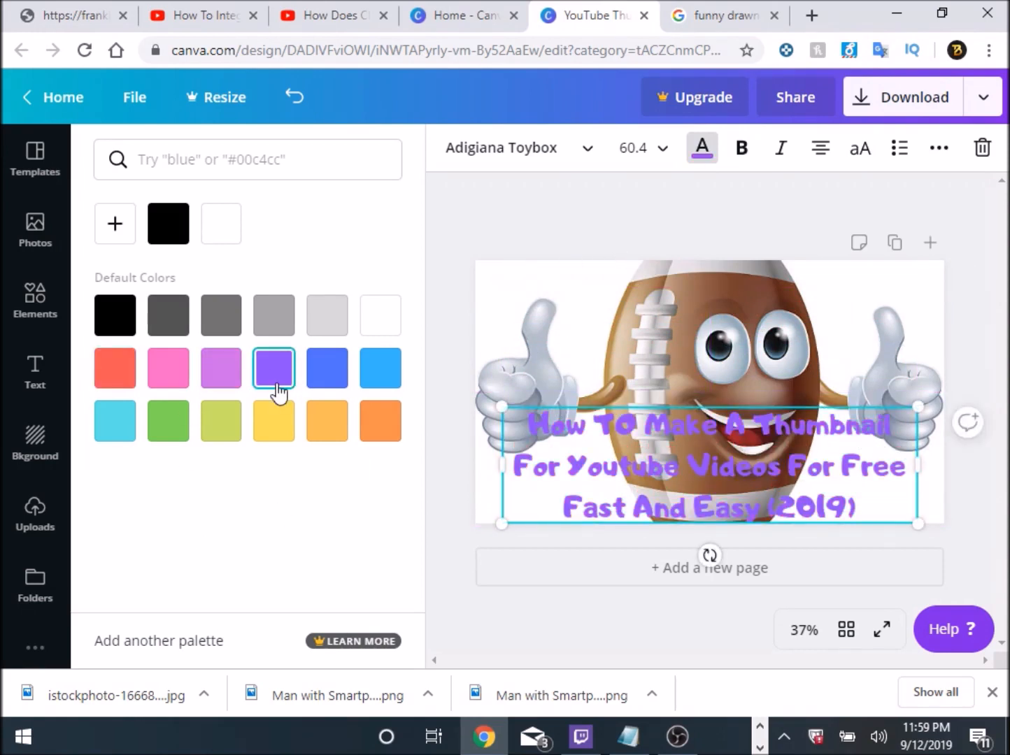
pyautogui.click(116, 321)
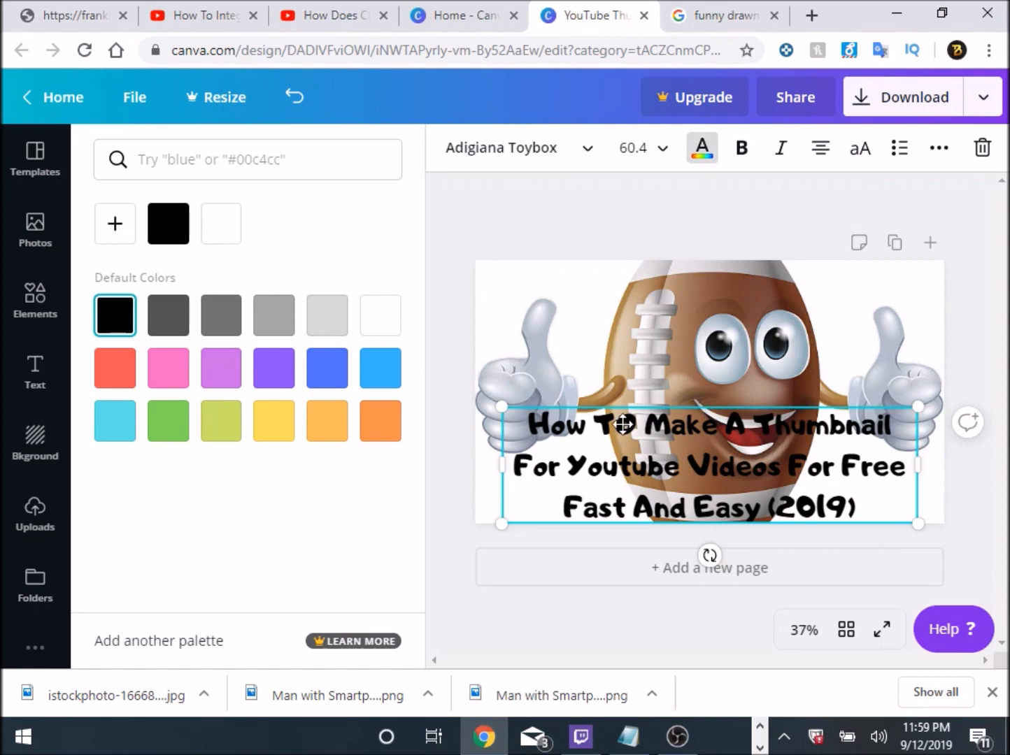
pyautogui.moveTo(502, 466); pyautogui.dragTo(476, 465)
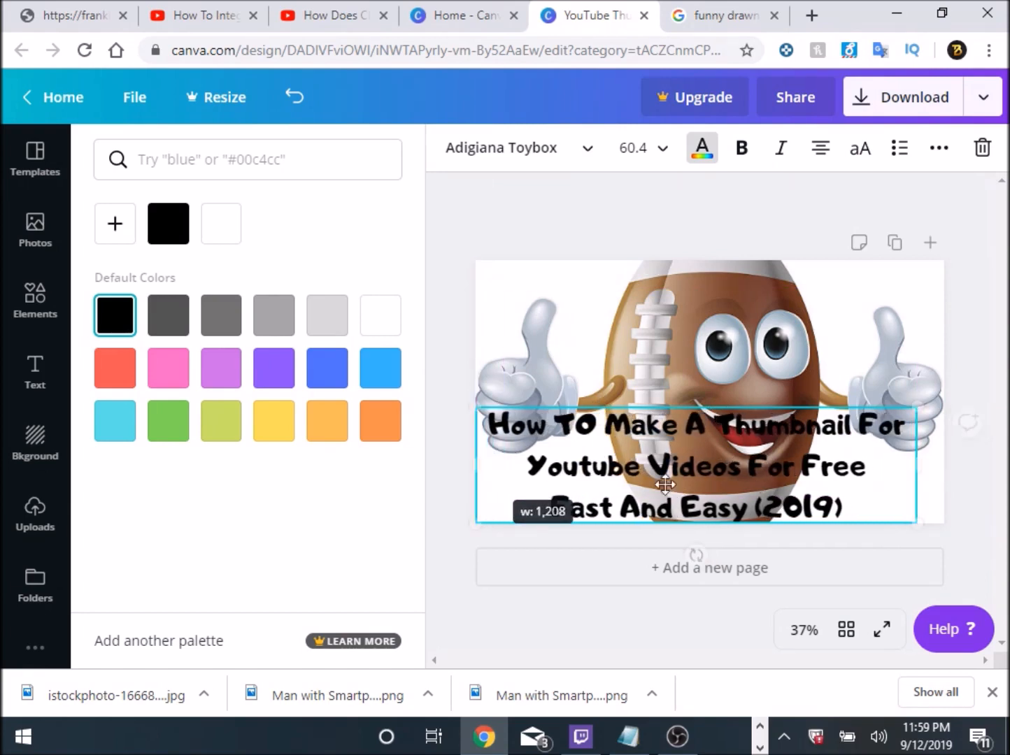
# Widen the heading's text box towards the page's right edge, and select the football image
pyautogui.moveTo(917, 465); pyautogui.dragTo(936, 467)
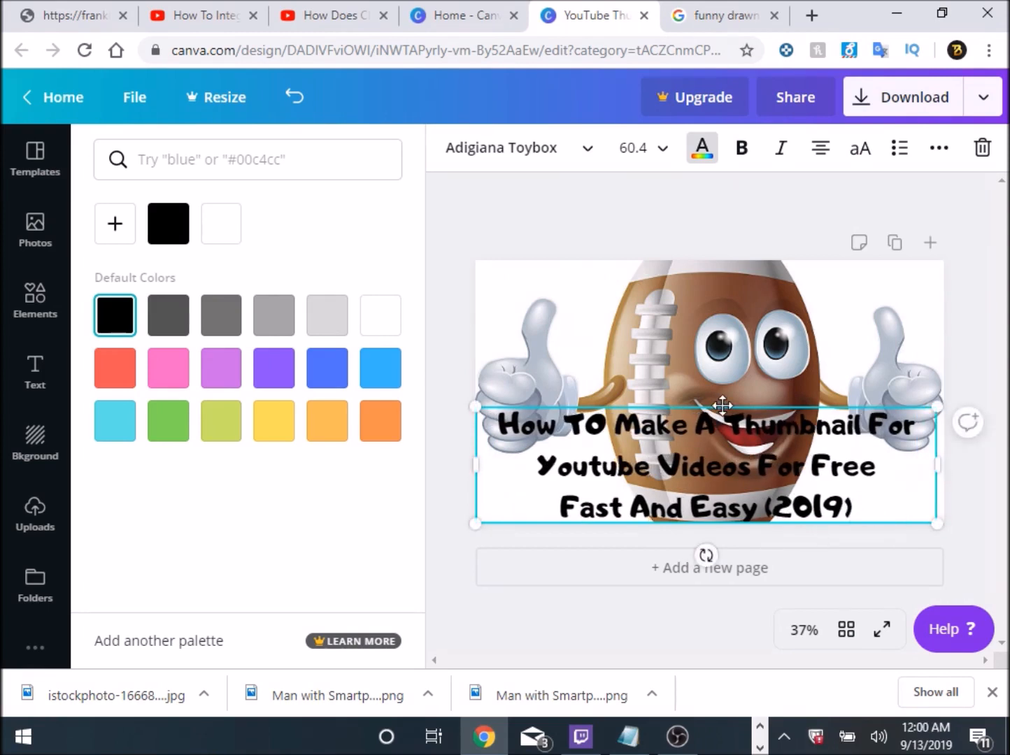
pyautogui.click(712, 313)
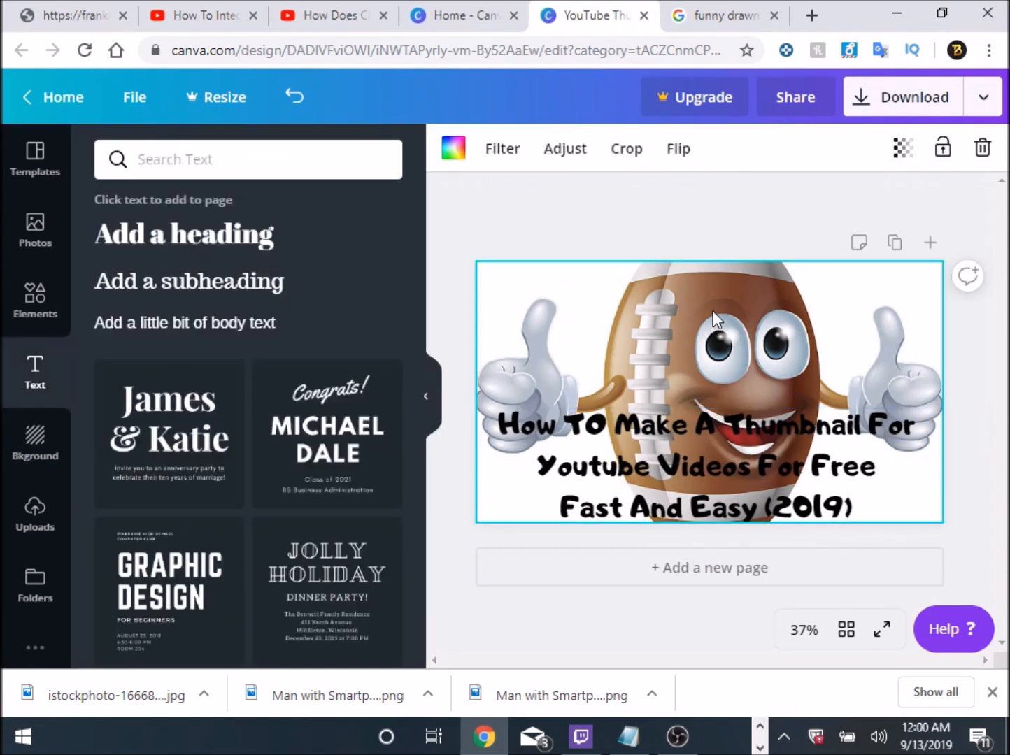
pyautogui.moveTo(712, 330); pyautogui.dragTo(713, 323)
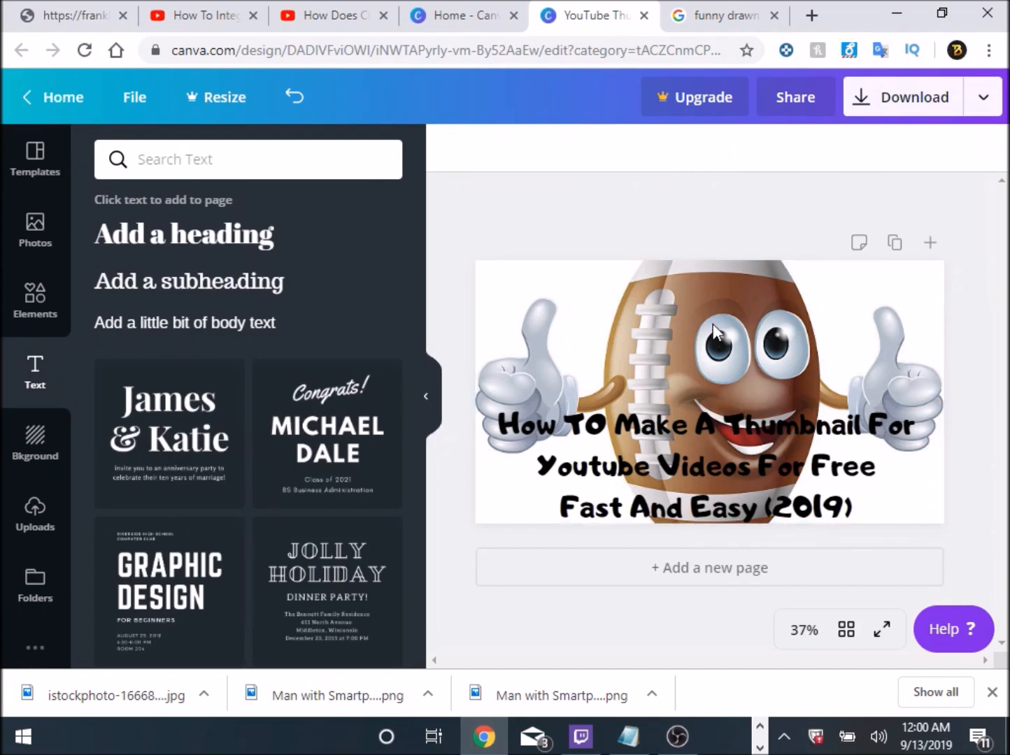
pyautogui.click(737, 294)
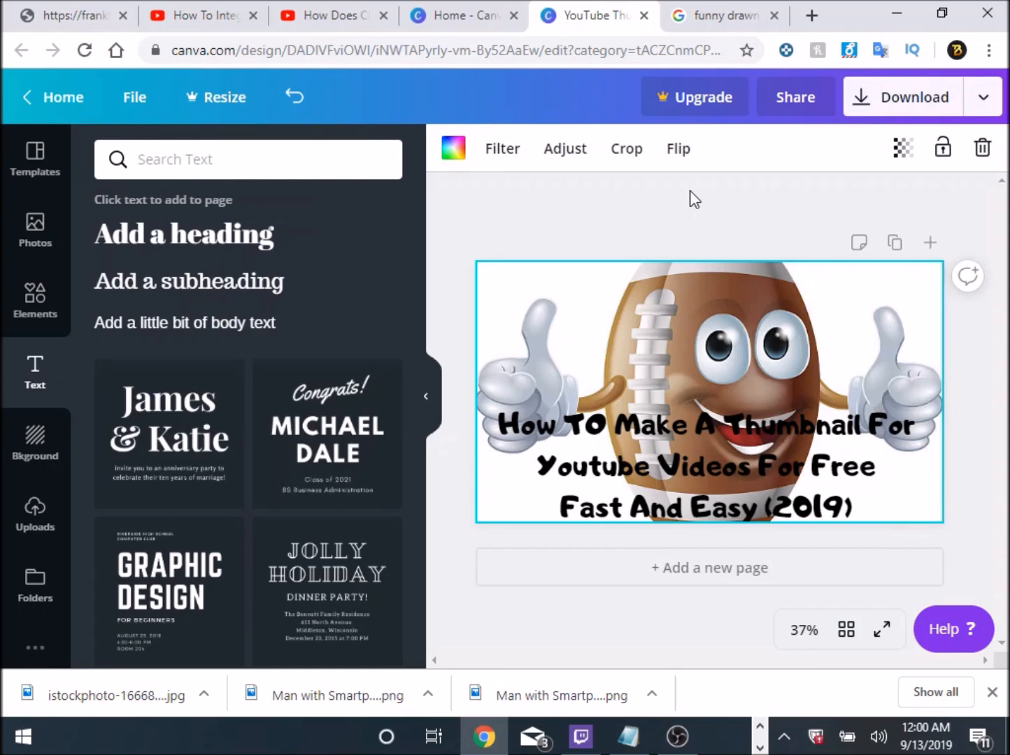
# Download the thumbnail as a PNG and dismiss the Canva Pro trial offer to continue editing
pyautogui.click(889, 104)
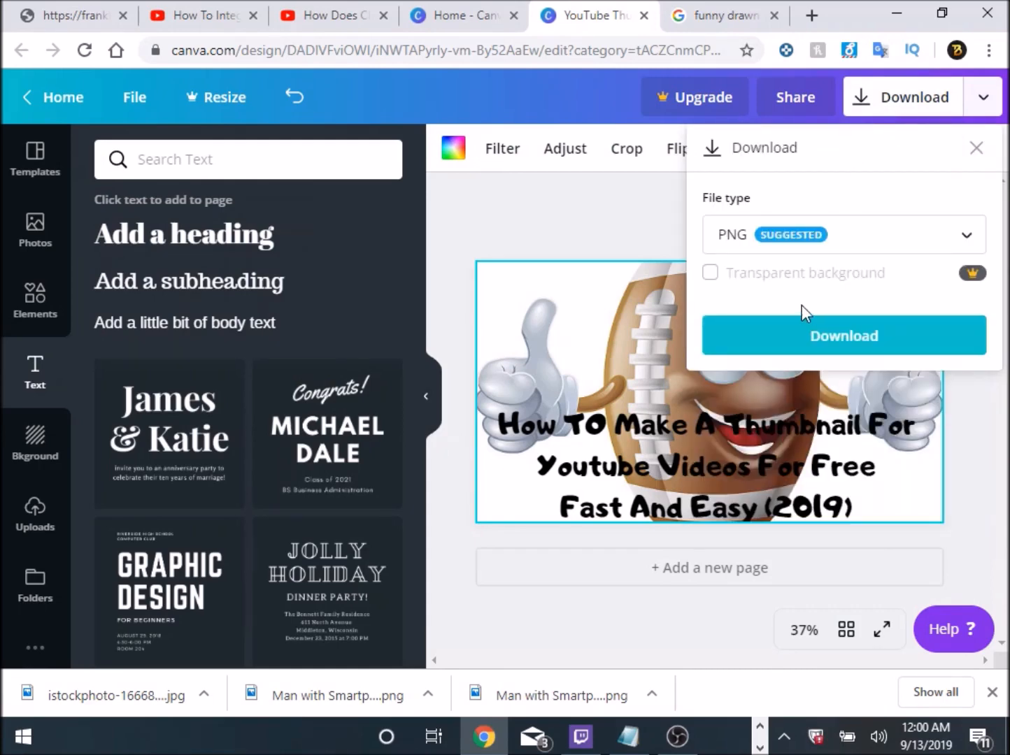
pyautogui.click(852, 345)
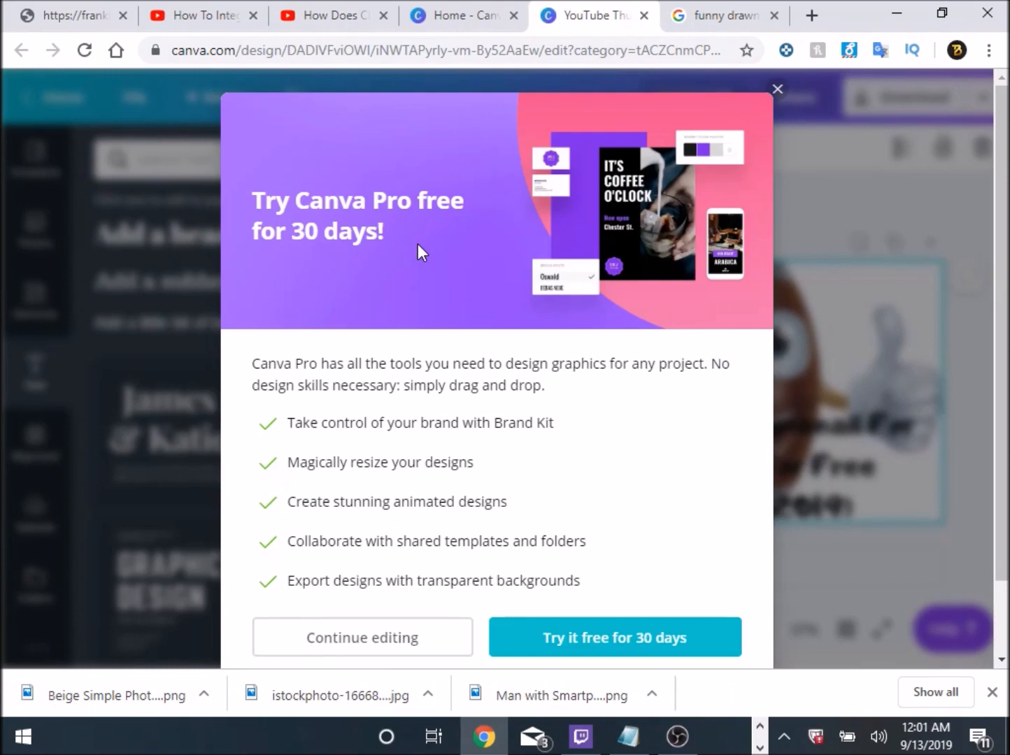
pyautogui.click(412, 650)
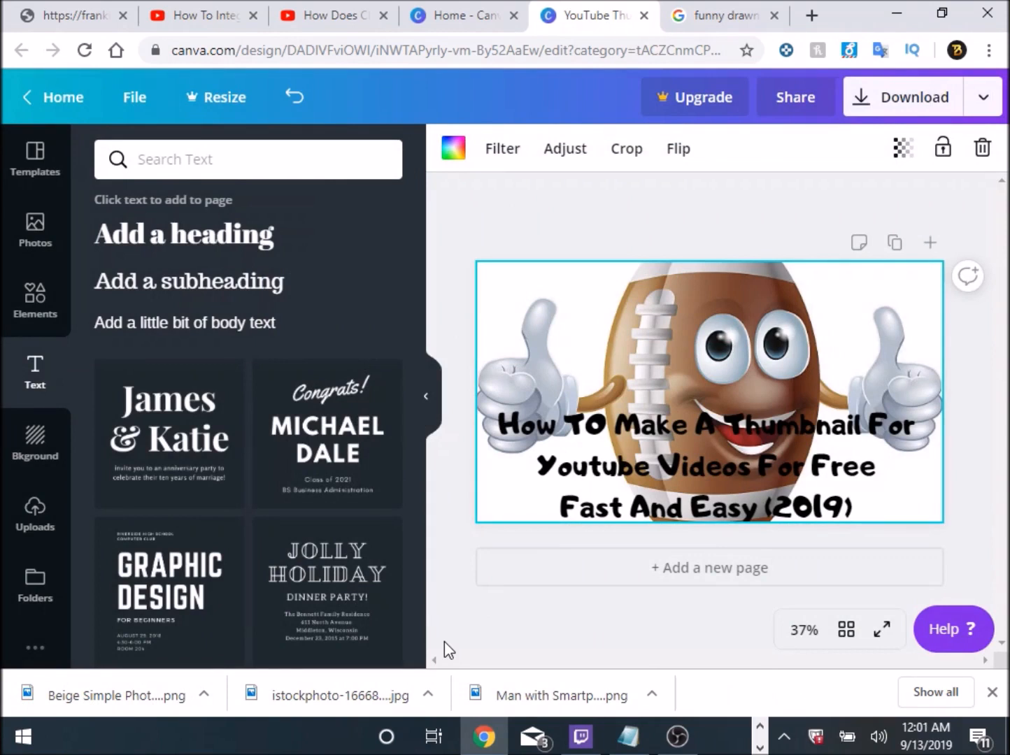
# Open YouTube in a new browser tab and go to the signed-in account's own channel
pyautogui.click(815, 17)
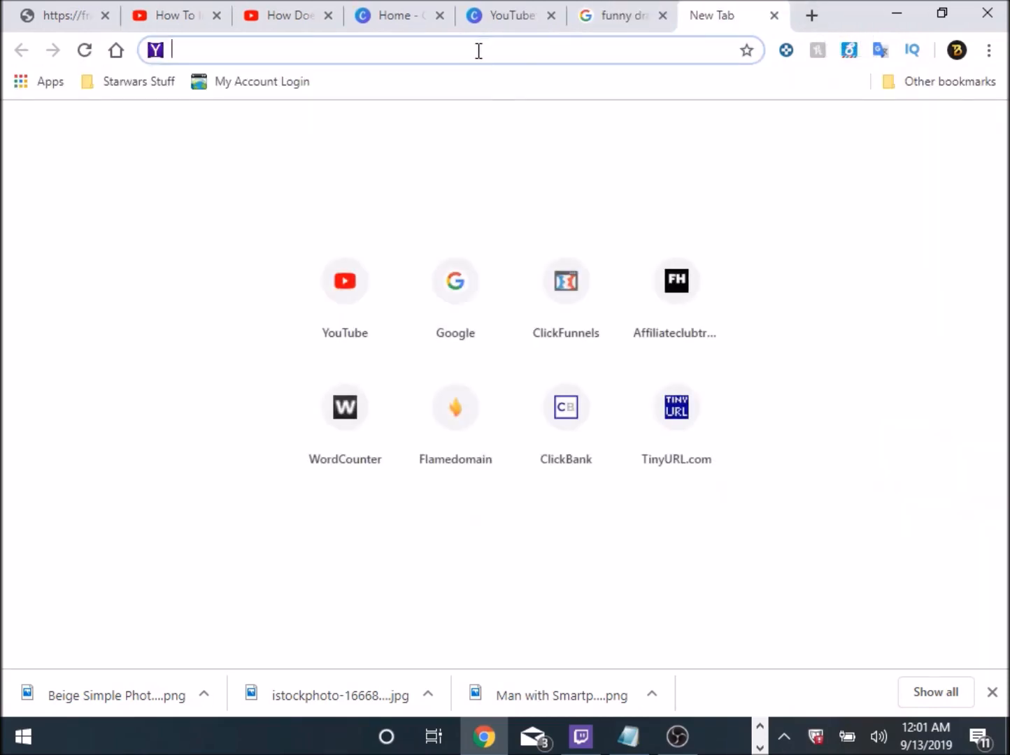
pyautogui.click(352, 266)
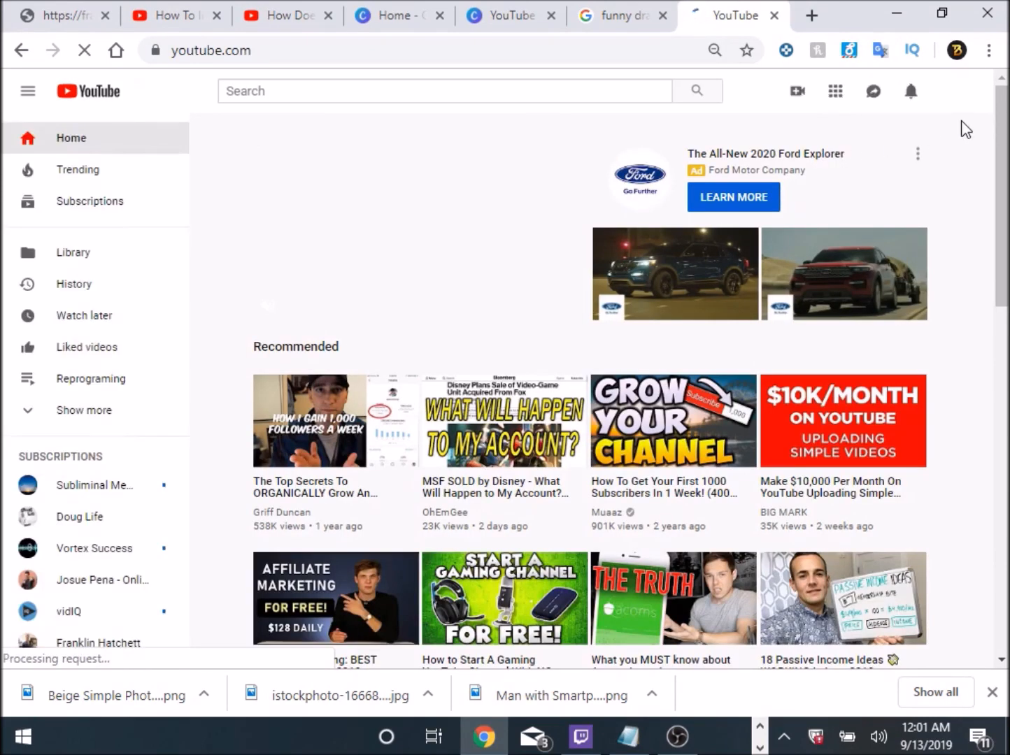
pyautogui.rightClick(954, 99)
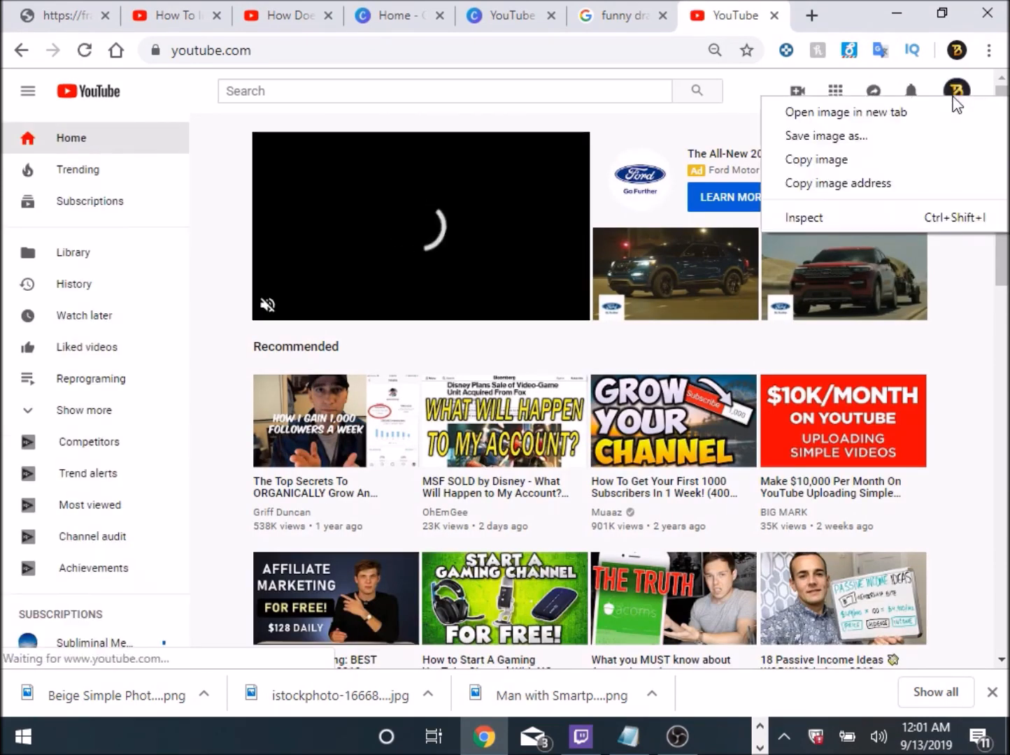
pyautogui.click(956, 101)
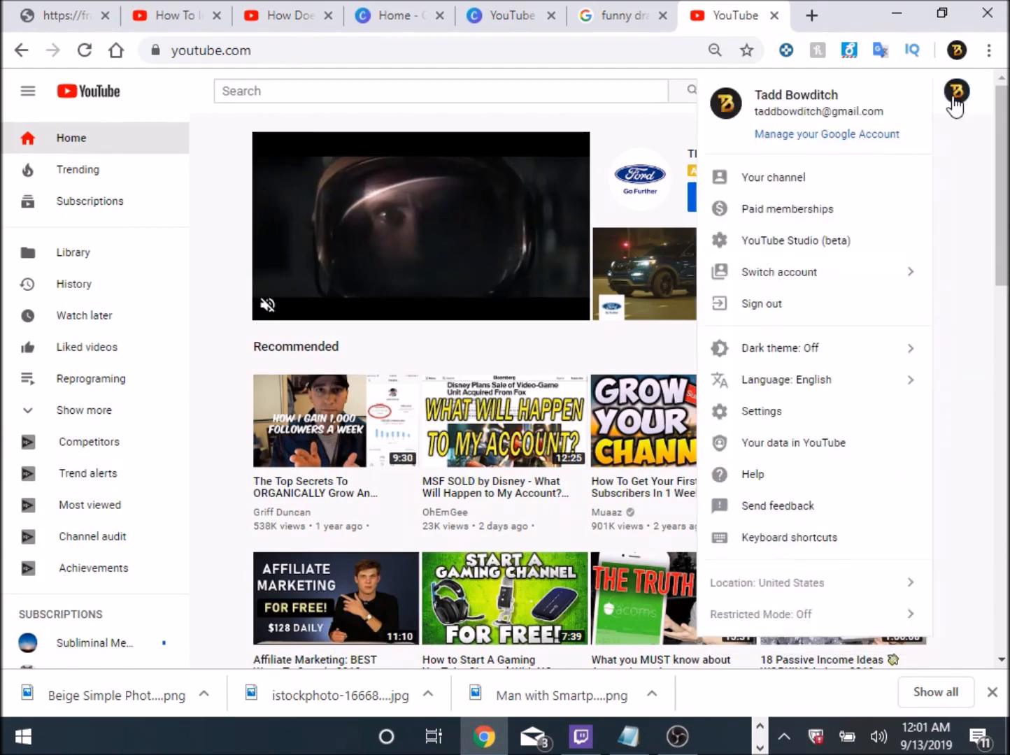
pyautogui.click(772, 178)
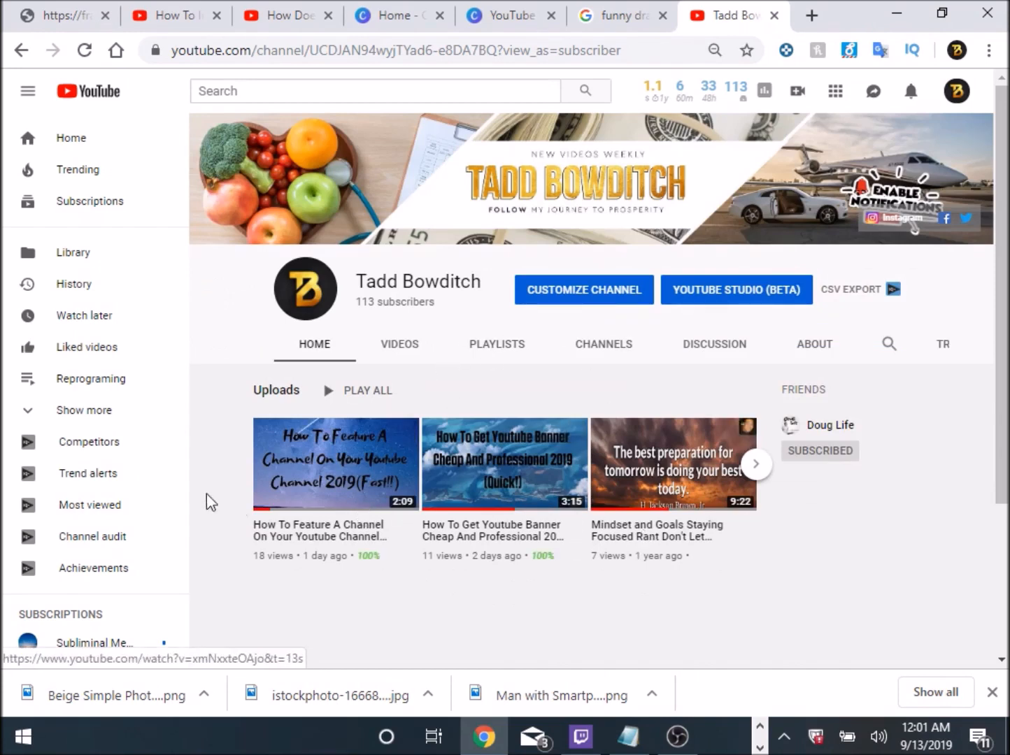
# Open the uploaded video "How To Feature A Channel On Your Youtube Channel 2019 (FAST!!)", pause its playback and open its details for editing
pyautogui.click(287, 501)
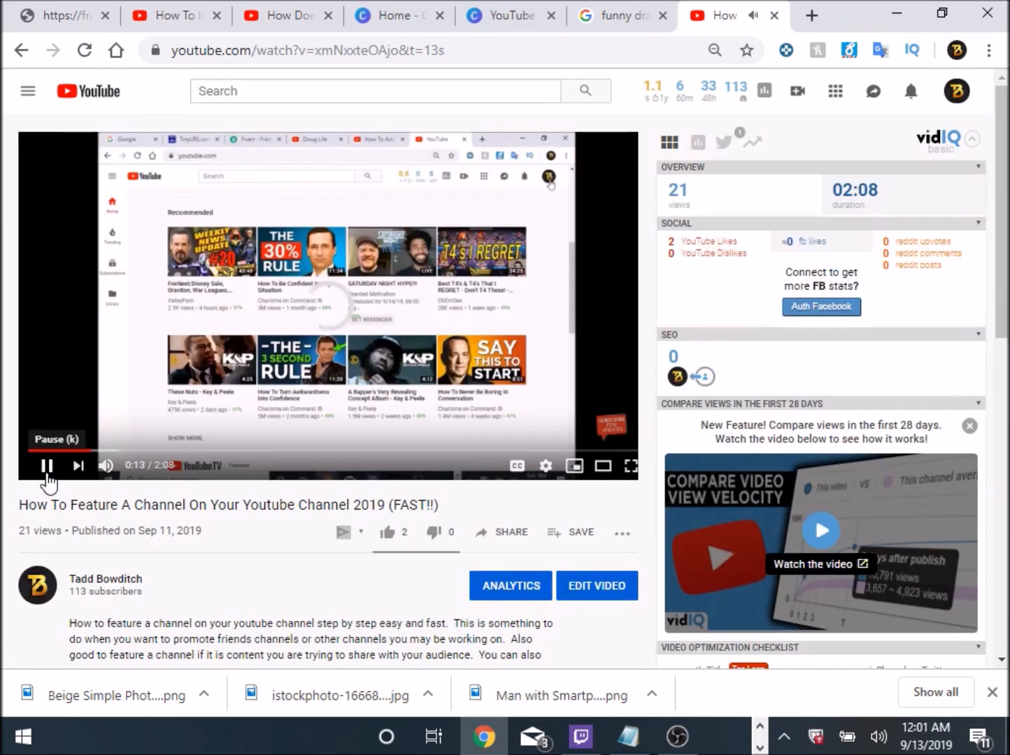
pyautogui.click(46, 475)
pyautogui.click(597, 588)
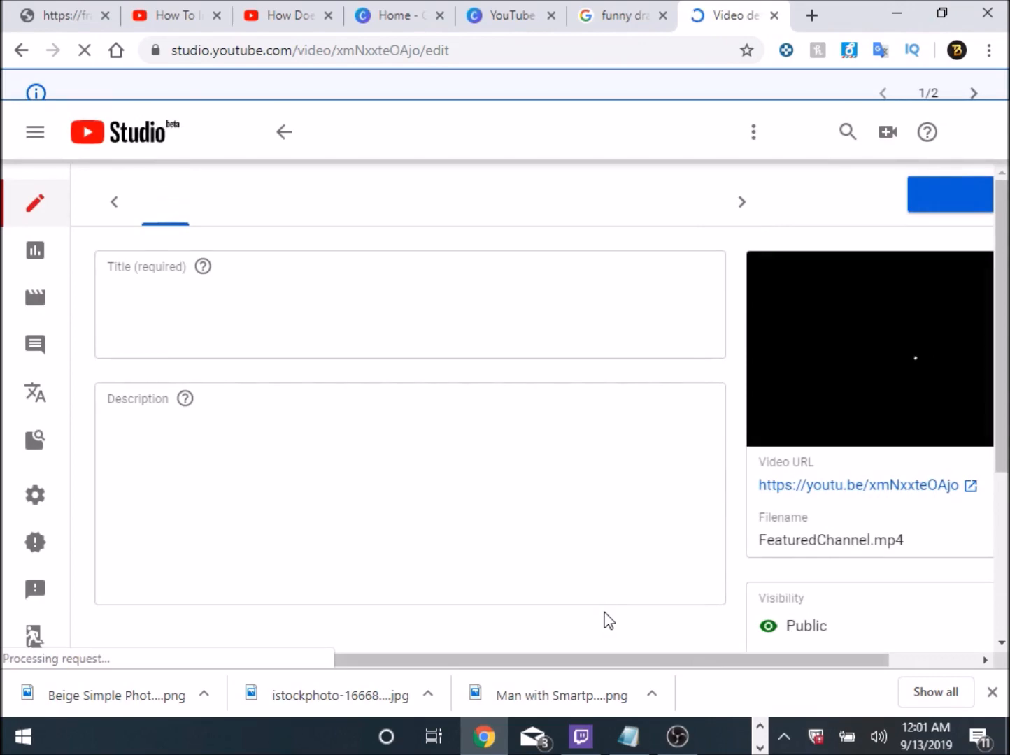
# Examine the thumbnail options and the tags in the video's details
pyautogui.scroll(-5, 480, 494)
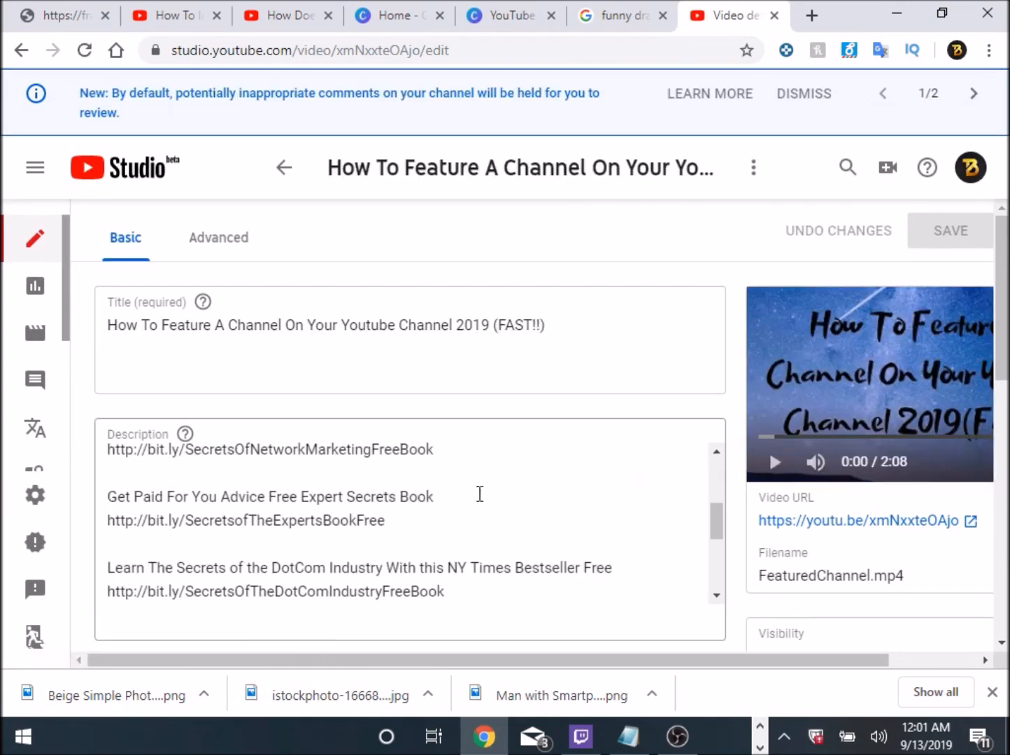
pyautogui.scroll(-10, 433, 491)
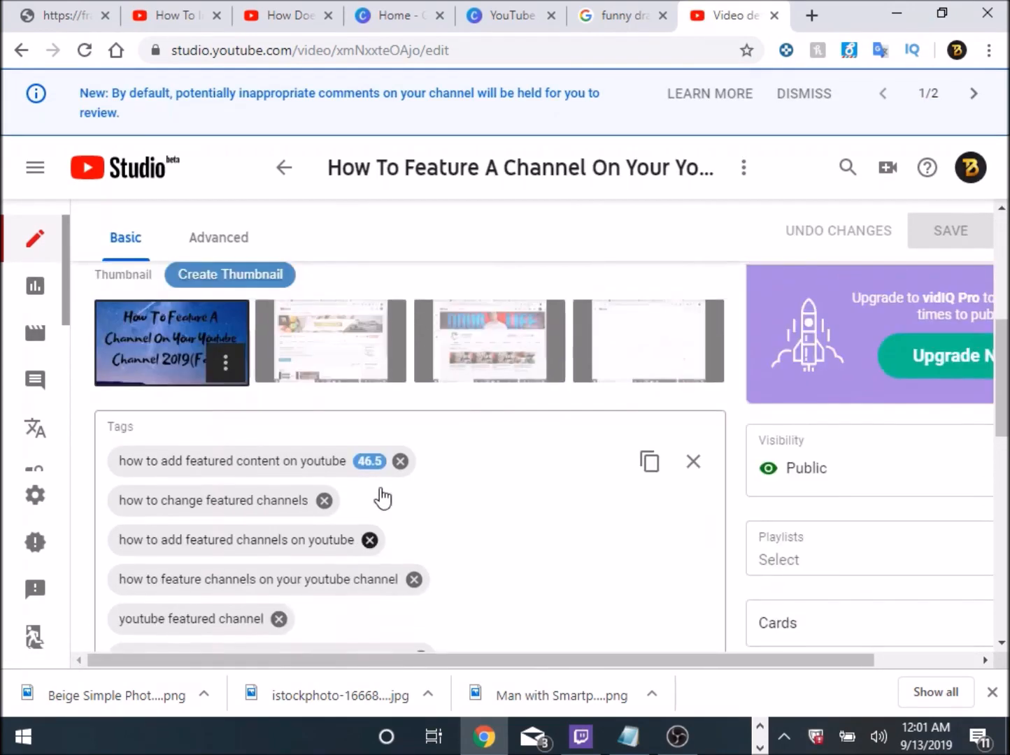
pyautogui.scroll(2, 382, 498)
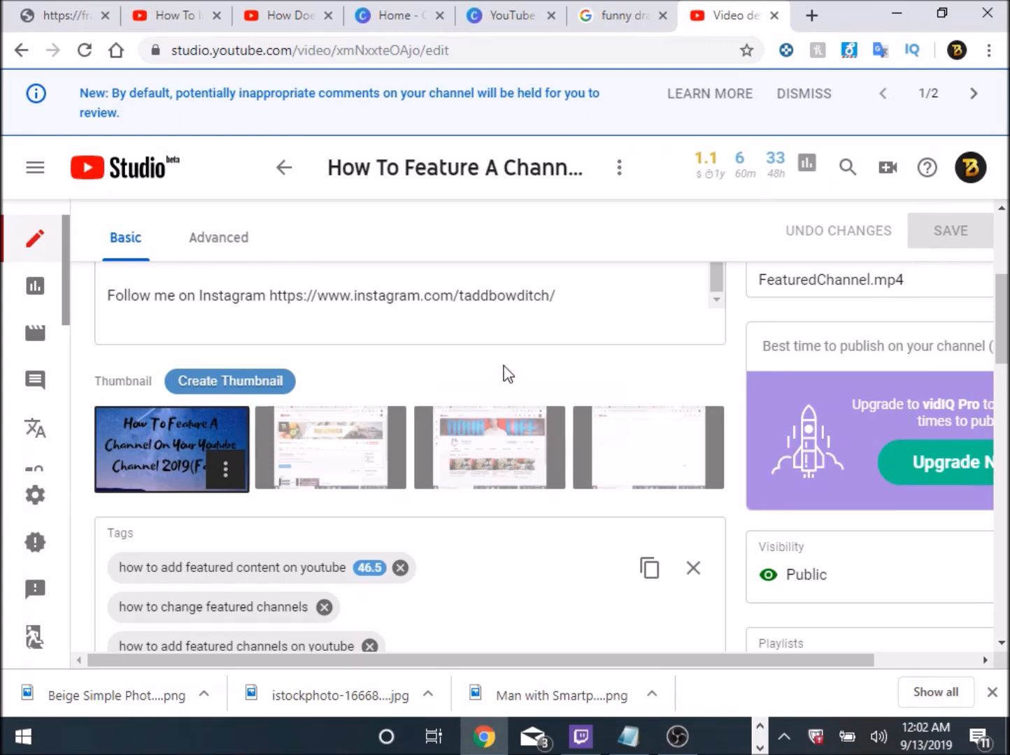
pyautogui.scroll(4, 467, 366)
pyautogui.scroll(-6, 398, 397)
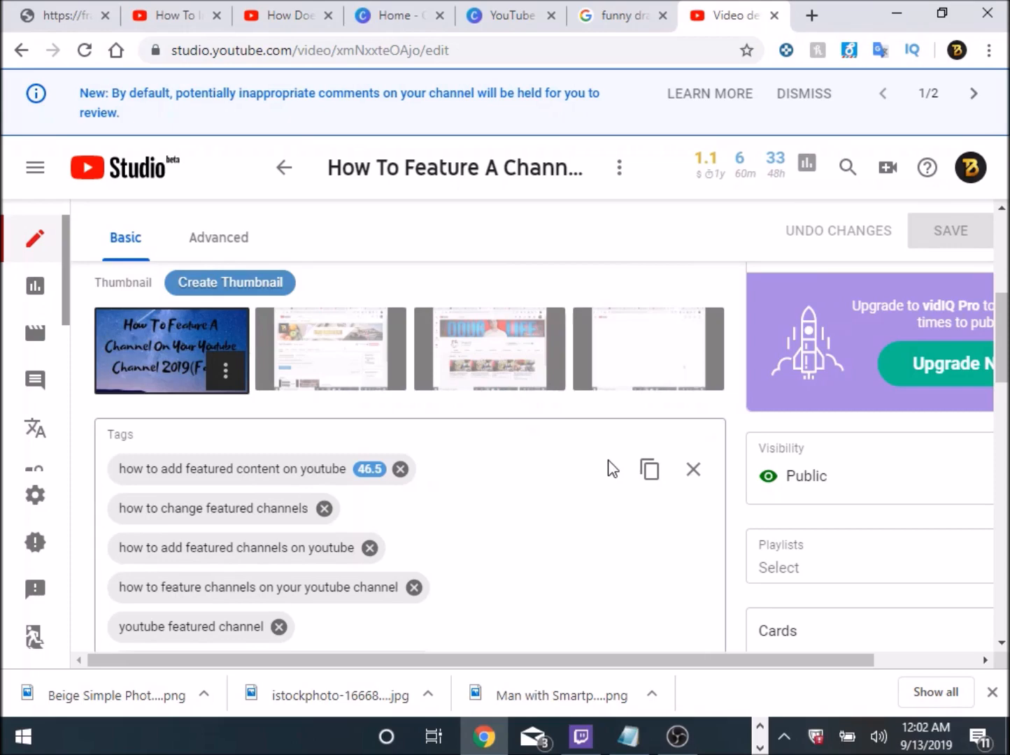
pyautogui.scroll(-3, 559, 460)
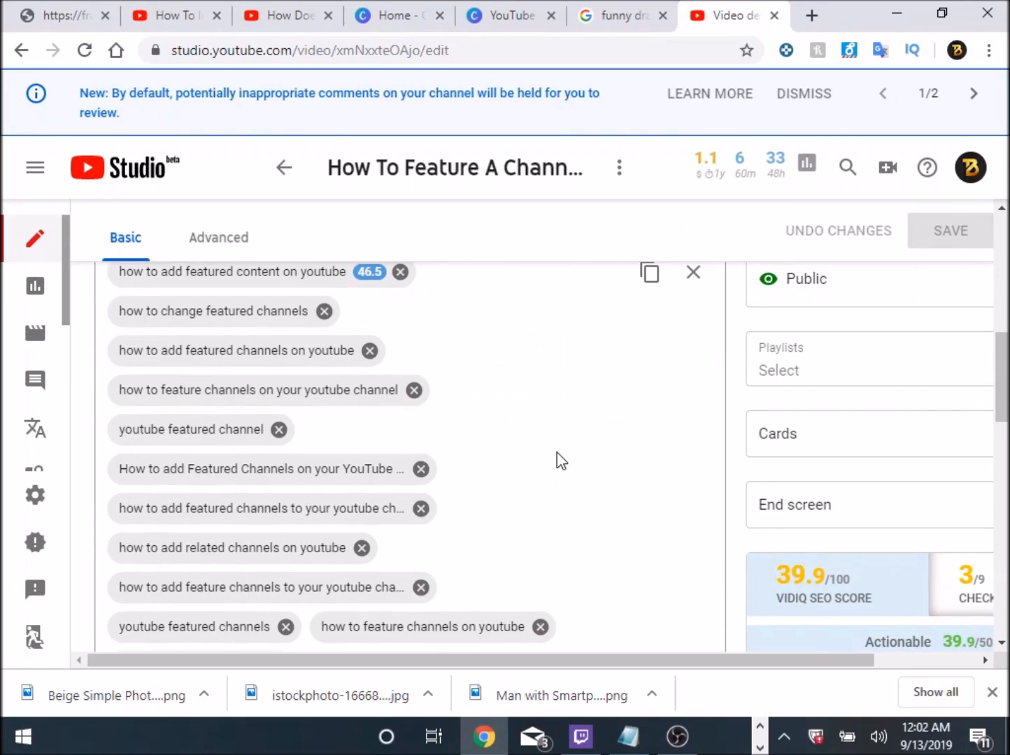
pyautogui.scroll(-4, 563, 461)
pyautogui.scroll(2, 581, 484)
pyautogui.scroll(8, 581, 498)
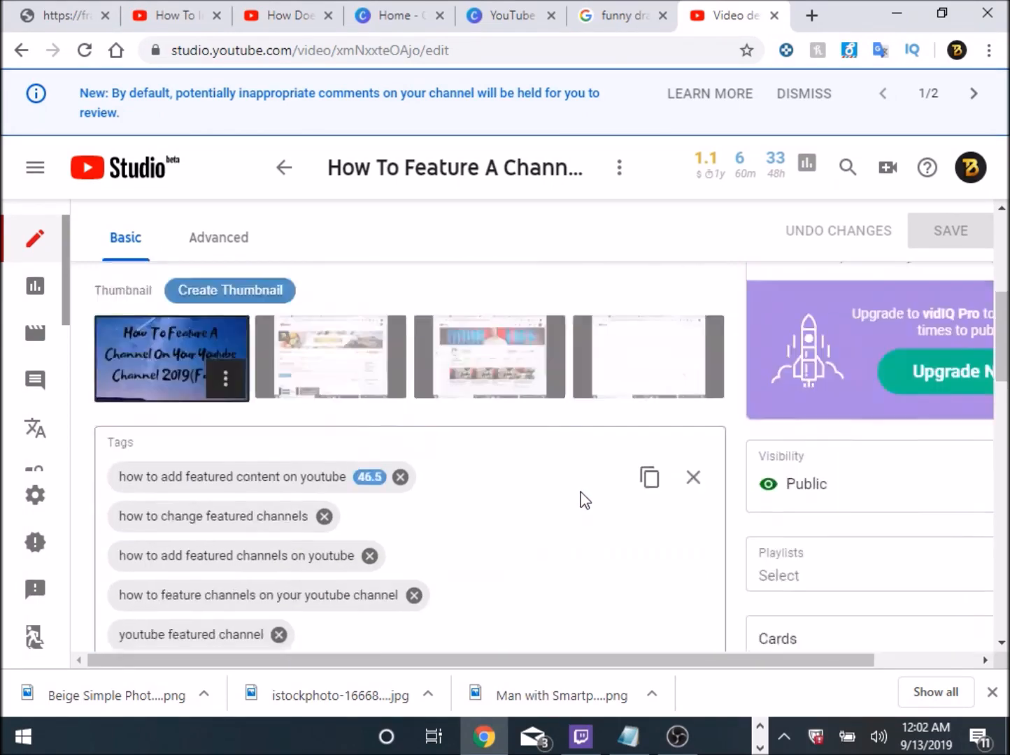